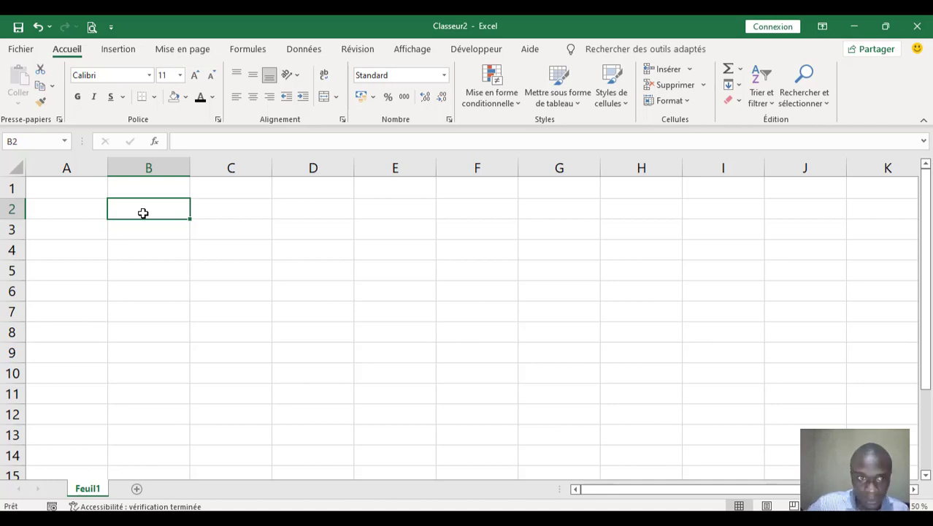
Enter 4 in cell B2, 2 in cell C2 and 10 in cell B3.
{"action": "type", "text": "4"}
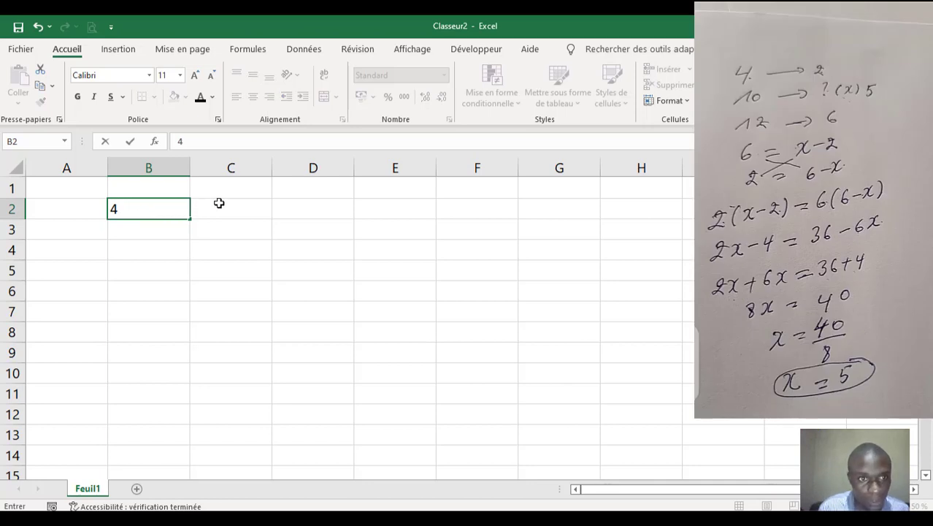
{"action": "left_click", "coordinate": [219, 203]}
{"action": "type", "text": "2"}
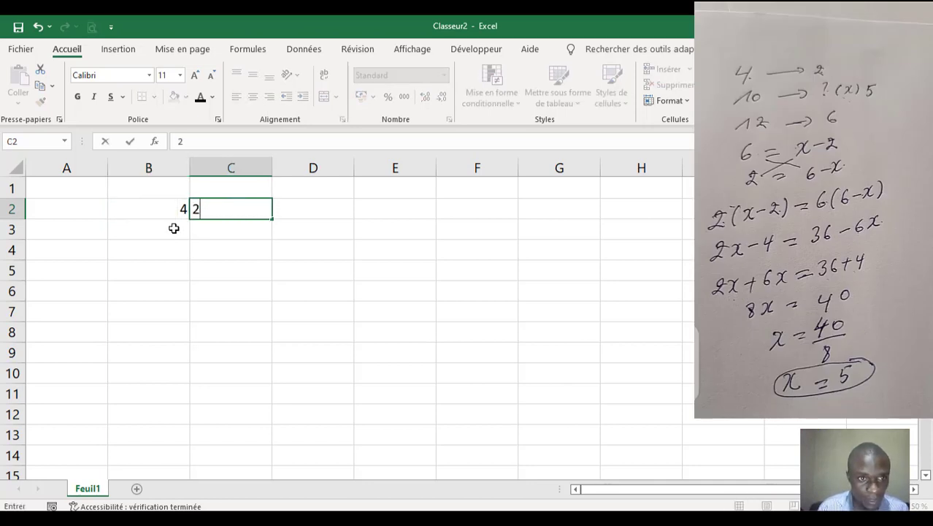
{"action": "left_click", "coordinate": [173, 229]}
{"action": "type", "text": "10"}
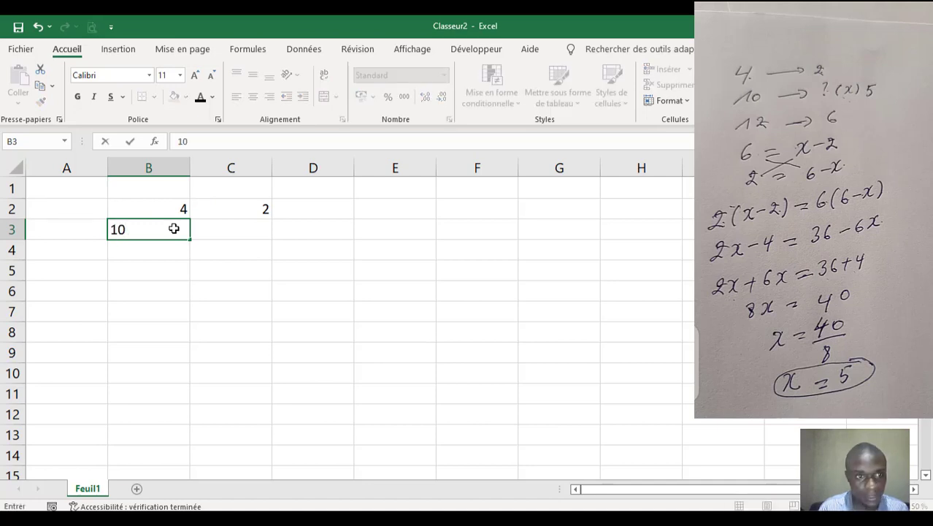
Fill the empty cell C3 with standard yellow to mark the unknown value.
{"action": "left_click", "coordinate": [223, 224]}
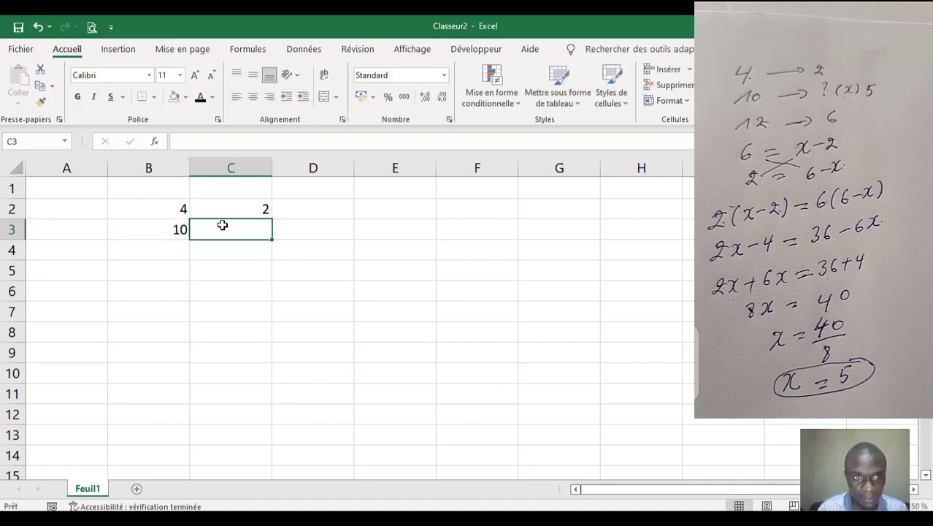
{"action": "left_click", "coordinate": [186, 96]}
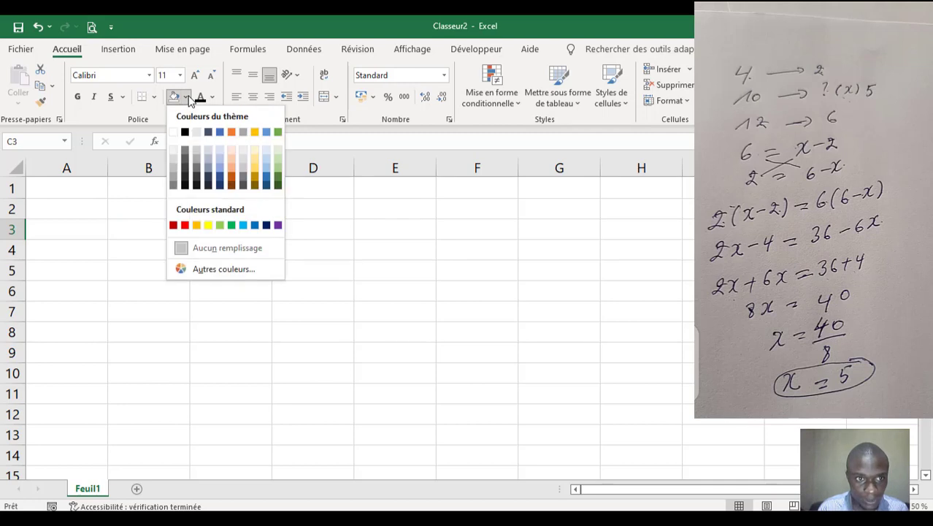
{"action": "left_click", "coordinate": [208, 226]}
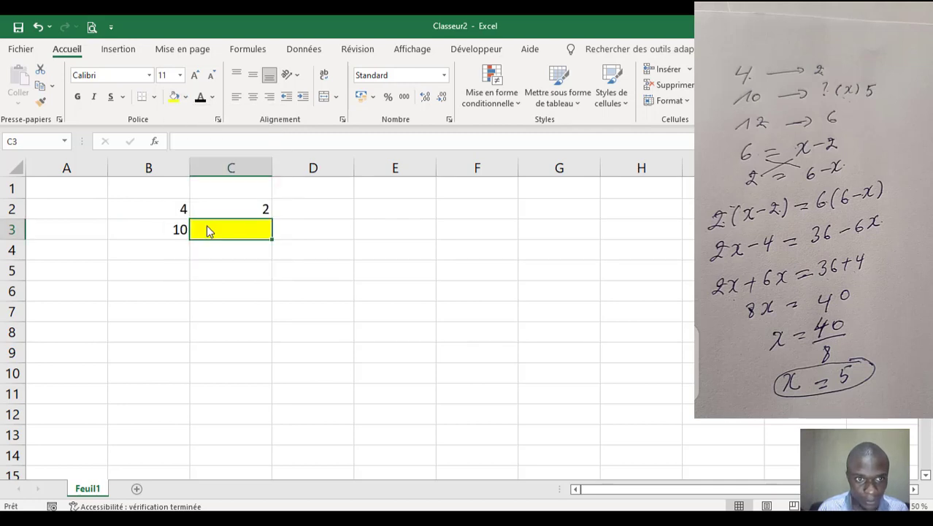
{"action": "left_click", "coordinate": [248, 296]}
Enter 12 in cell B4 and 6 in cell C4 to complete the known data pairs.
{"action": "left_click", "coordinate": [176, 235]}
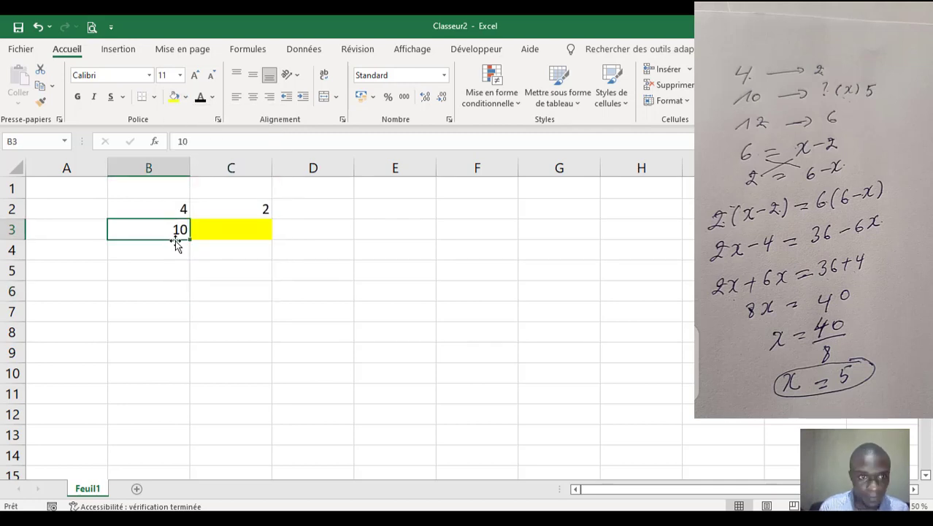
{"action": "left_click", "coordinate": [174, 248]}
{"action": "type", "text": "12"}
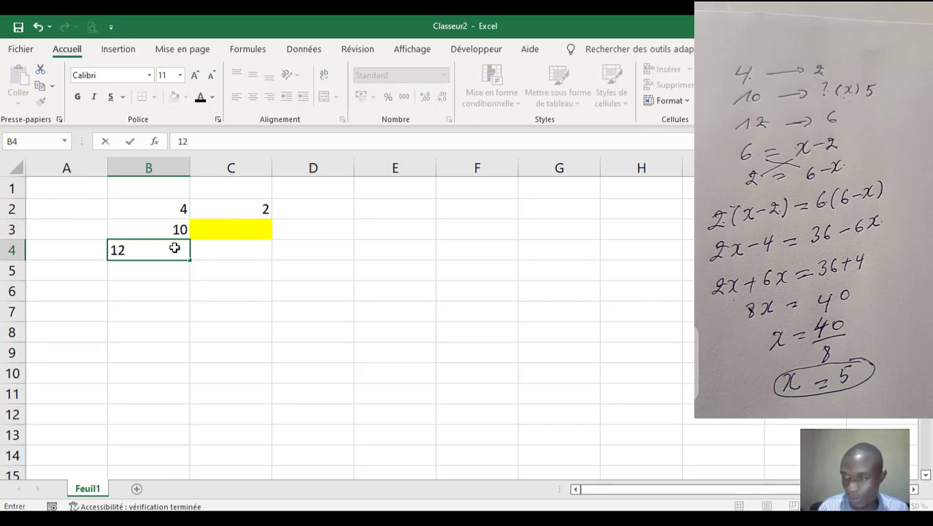
{"action": "left_click", "coordinate": [219, 249]}
{"action": "type", "text": "6"}
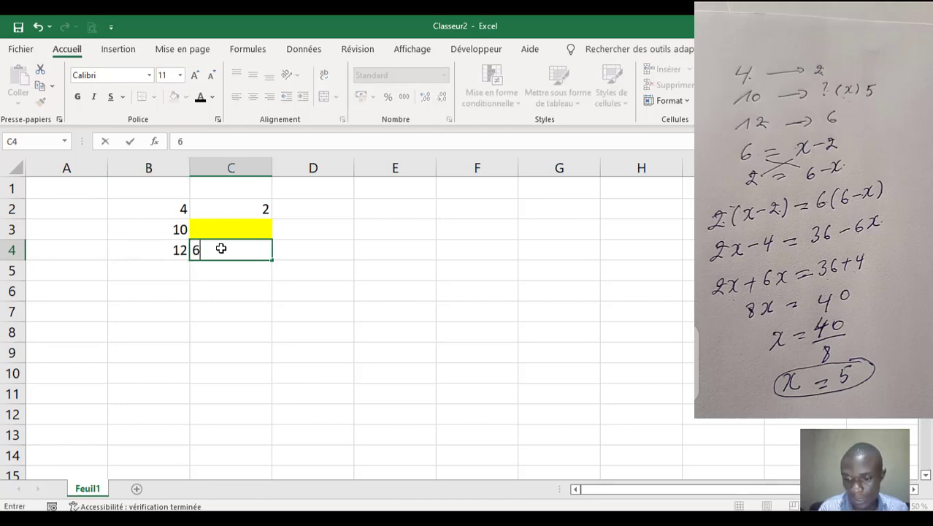
{"action": "key", "text": "Return"}
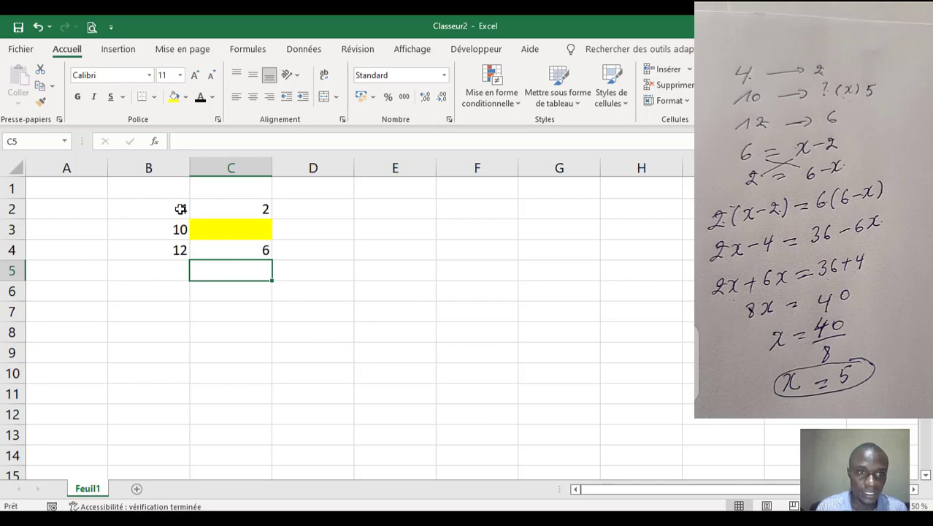
Set the font colour of the numbers in B2:B4, C2 and C4 to standard dark blue.
{"action": "left_click_drag", "start_coordinate": [181, 209], "coordinate": [178, 248]}
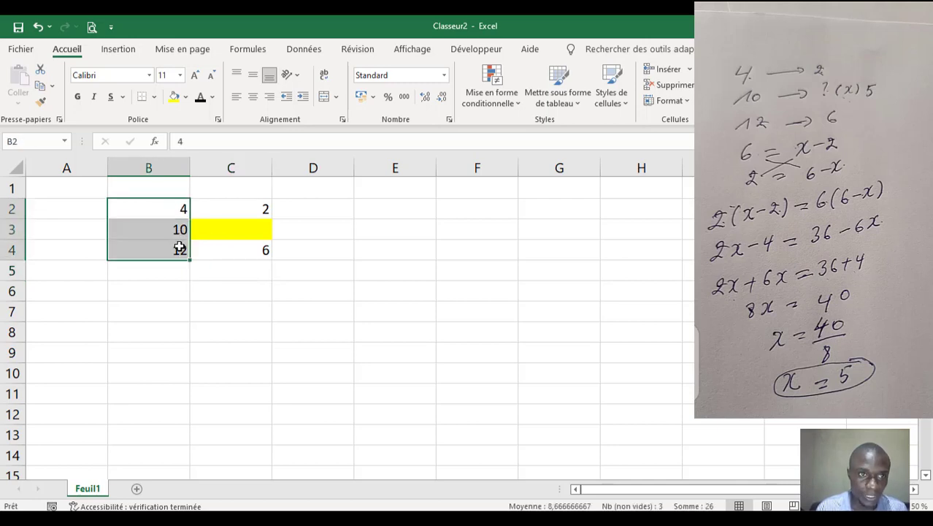
{"action": "left_click", "coordinate": [212, 97]}
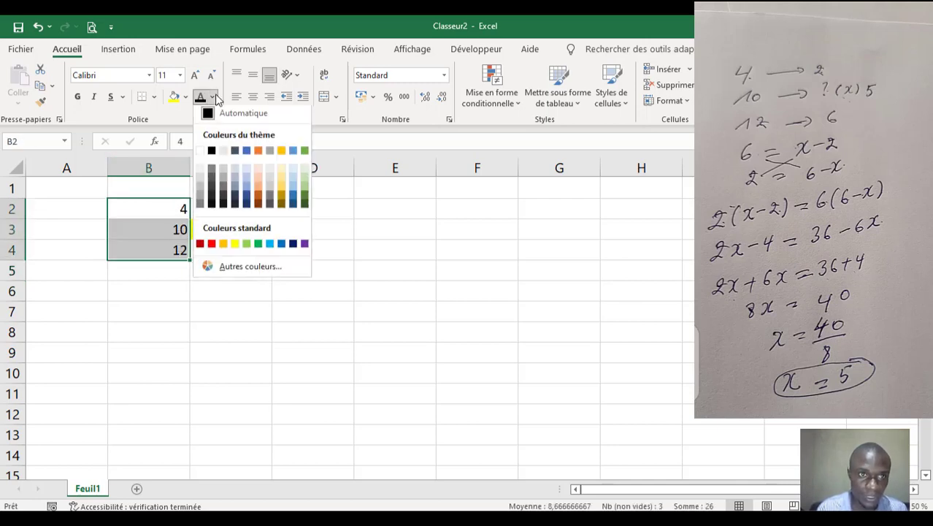
{"action": "left_click", "coordinate": [291, 249]}
{"action": "left_click", "coordinate": [257, 250]}
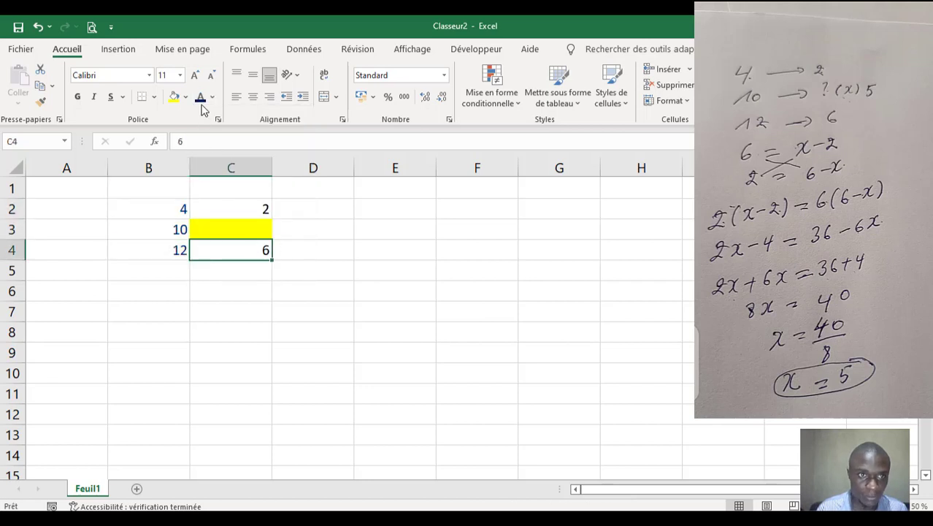
{"action": "left_click", "coordinate": [245, 209]}
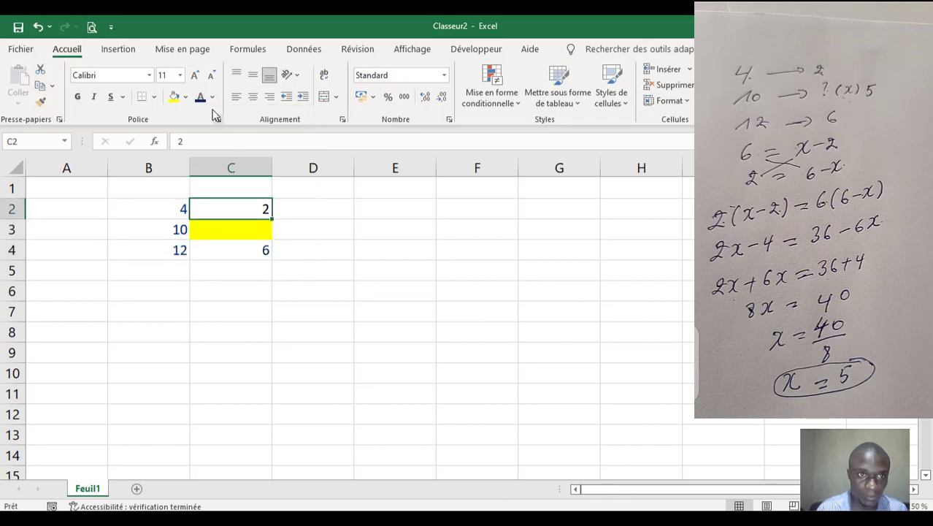
{"action": "left_click", "coordinate": [200, 96]}
{"action": "left_click", "coordinate": [329, 249]}
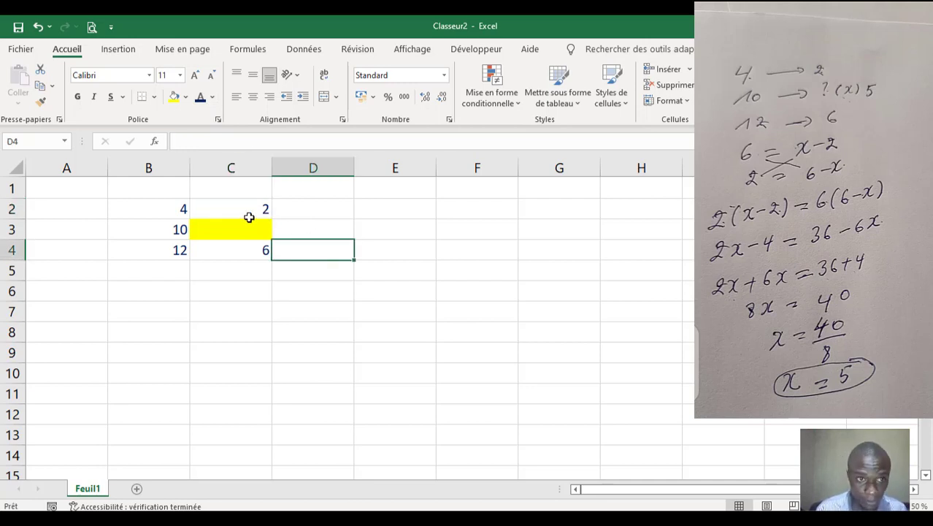
{"action": "left_click", "coordinate": [182, 208]}
{"action": "type", "text": "4"}
{"action": "left_click", "coordinate": [225, 207]}
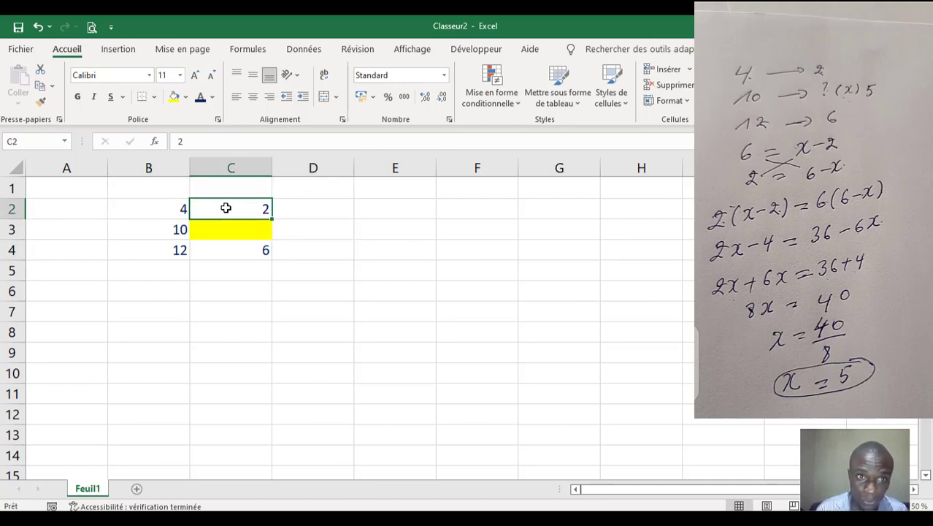
{"action": "left_click", "coordinate": [176, 230]}
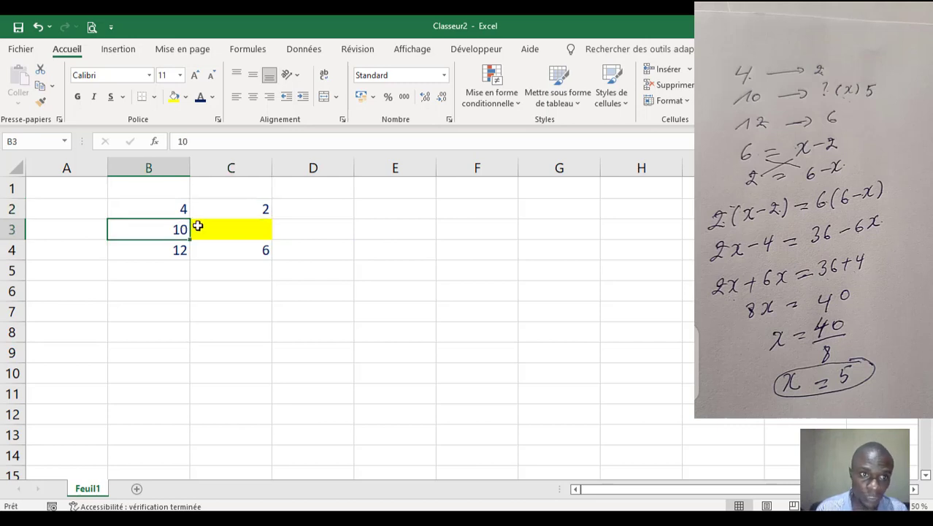
{"action": "left_click", "coordinate": [201, 227]}
{"action": "left_click", "coordinate": [172, 248]}
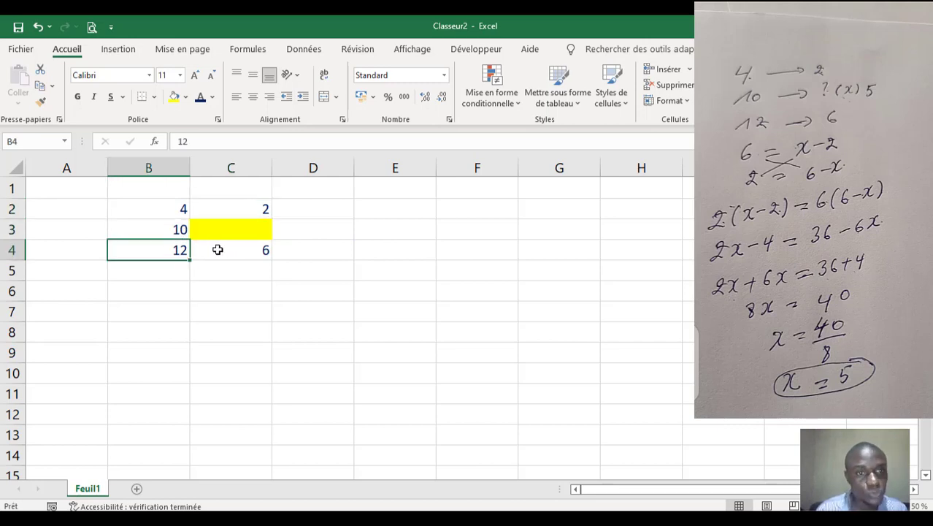
{"action": "left_click", "coordinate": [226, 250]}
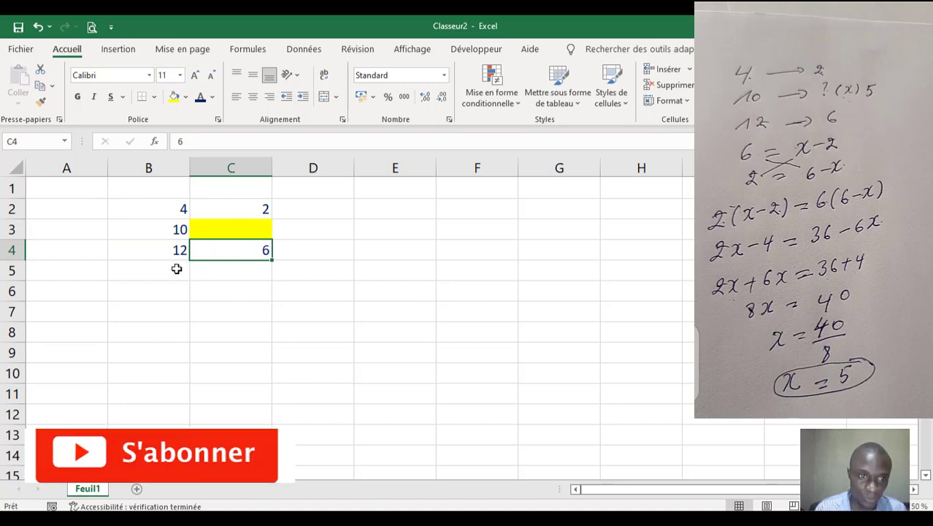
Fill the range B5:C7 with the light grey theme colour "Gris clair, Arrière-plan 2".
{"action": "left_click_drag", "start_coordinate": [167, 267], "coordinate": [241, 306]}
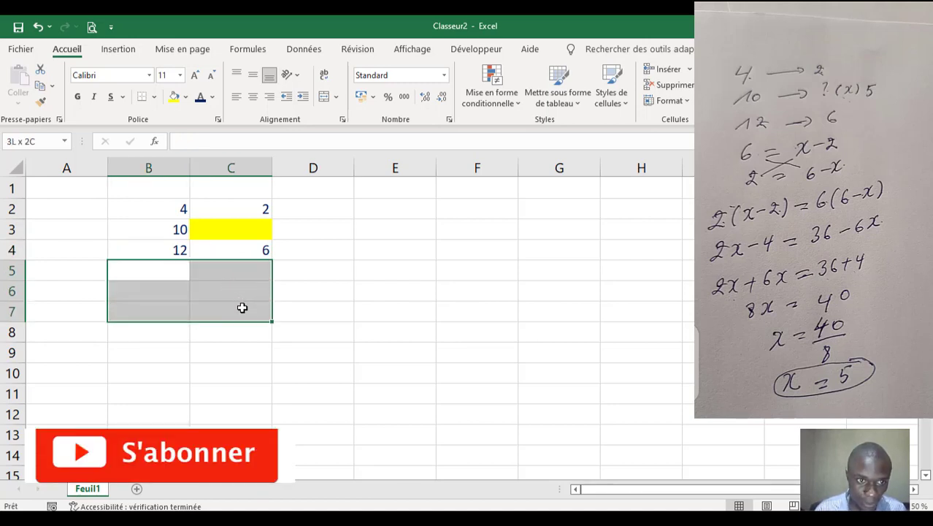
{"action": "left_click", "coordinate": [187, 97]}
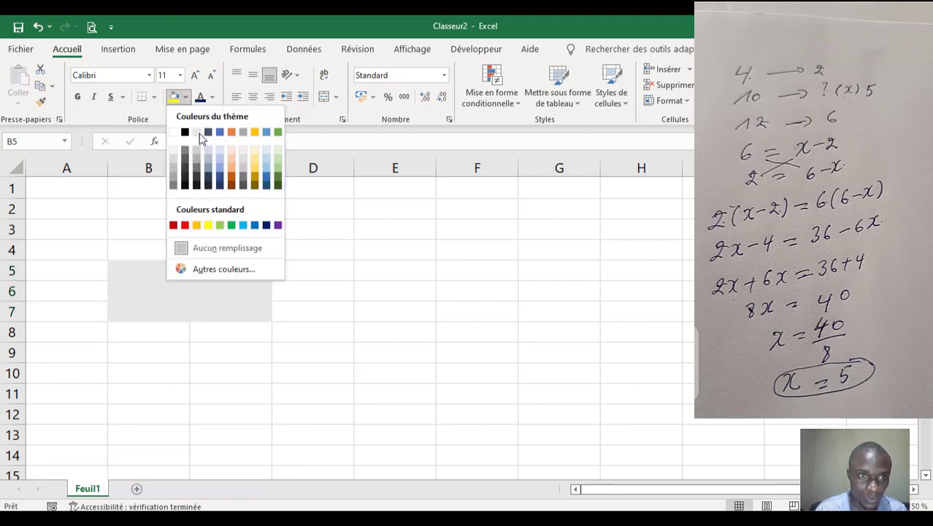
{"action": "left_click", "coordinate": [467, 302]}
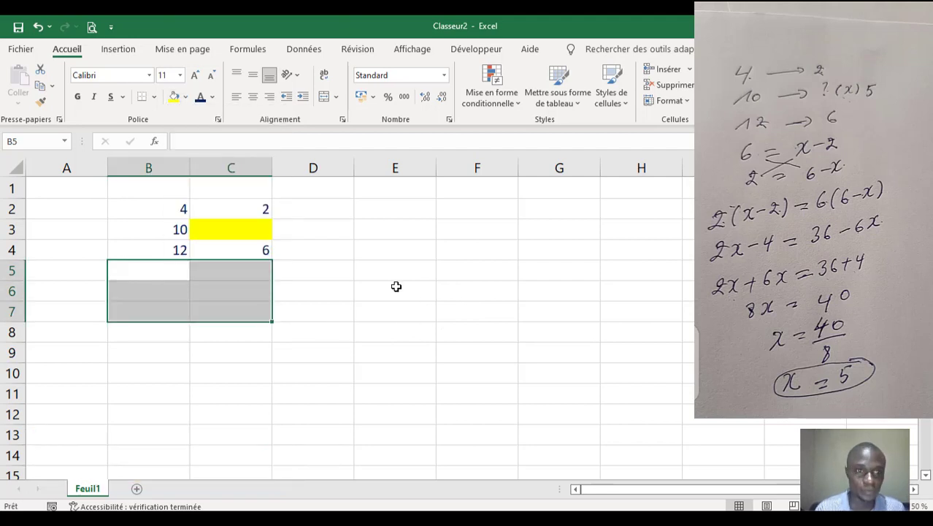
{"action": "left_click", "coordinate": [210, 99]}
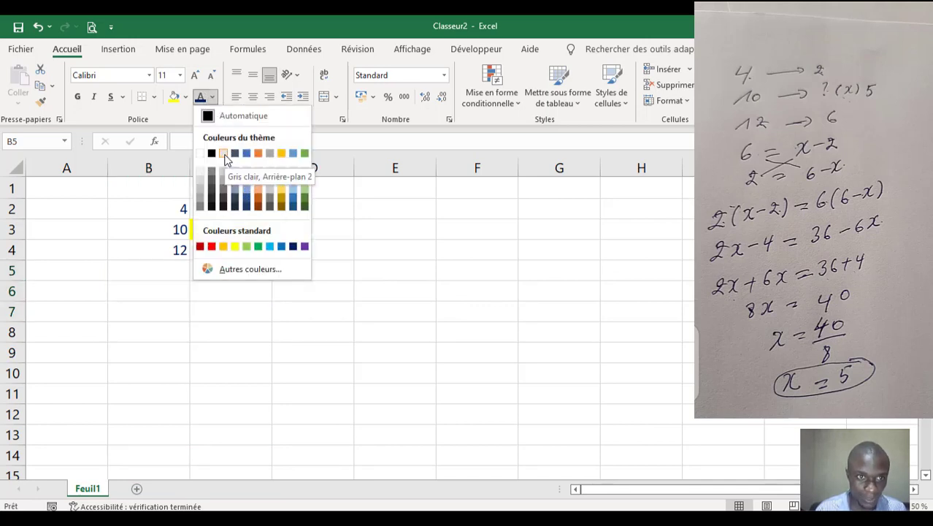
{"action": "left_click", "coordinate": [186, 98]}
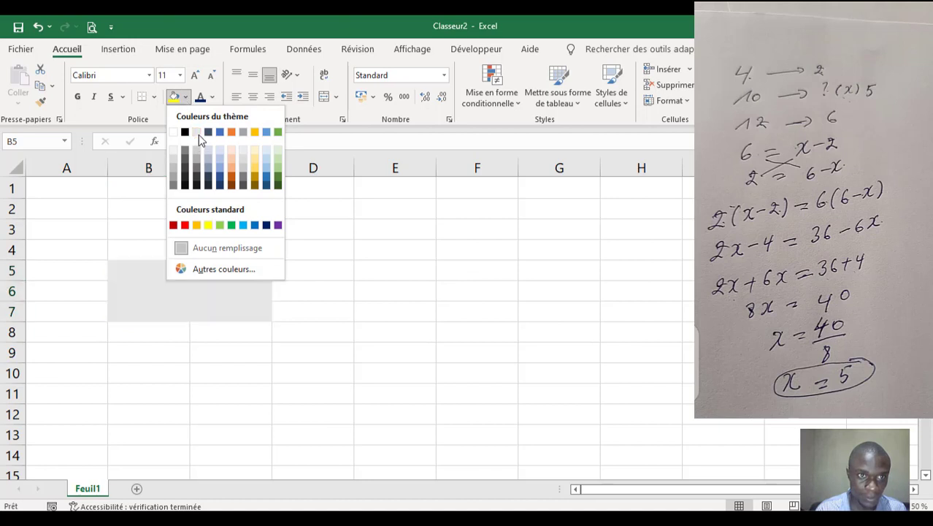
{"action": "left_click", "coordinate": [159, 262]}
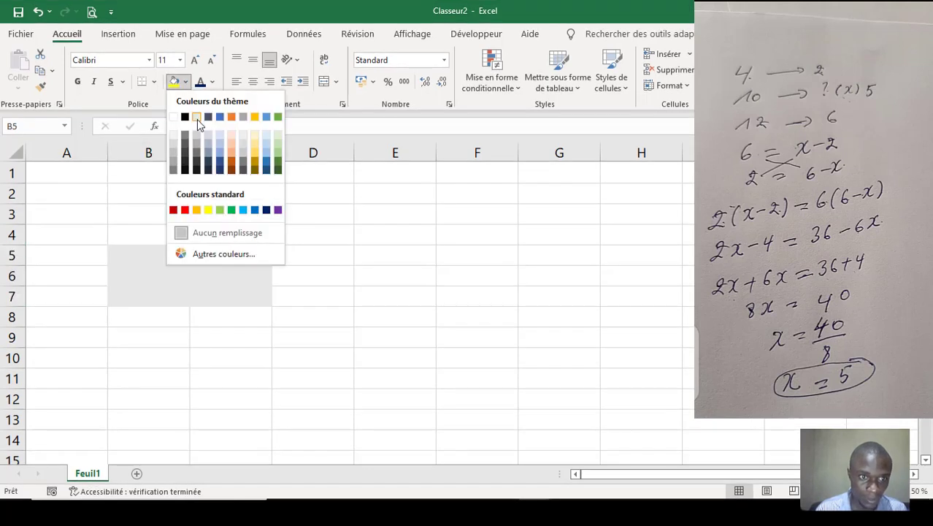
{"action": "left_click", "coordinate": [197, 119]}
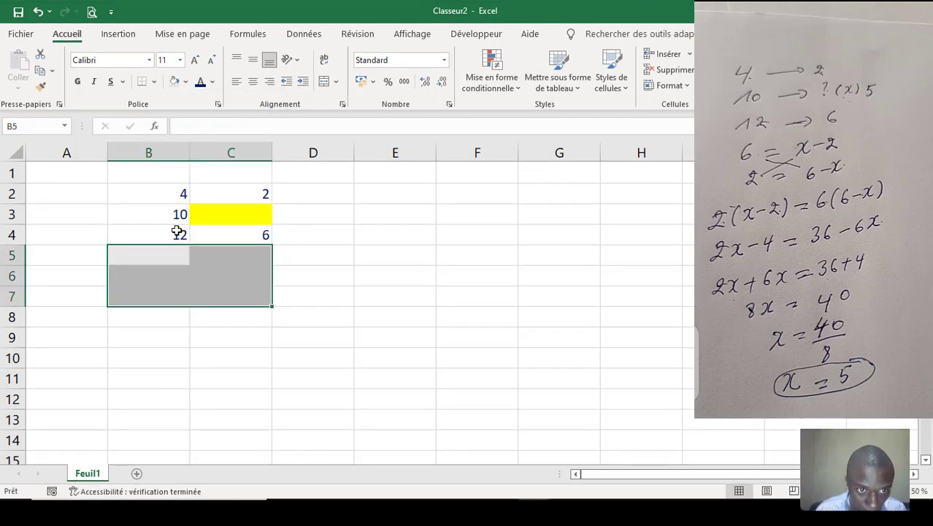
Enter the formula =B3-B2 in cell B5 to compute the difference between the first two known values.
{"action": "left_click", "coordinate": [170, 253]}
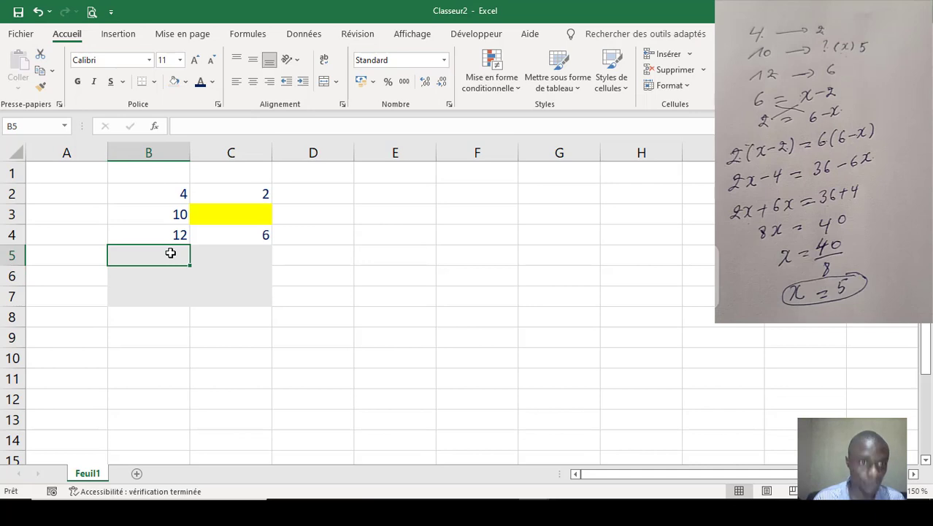
{"action": "type", "text": "="}
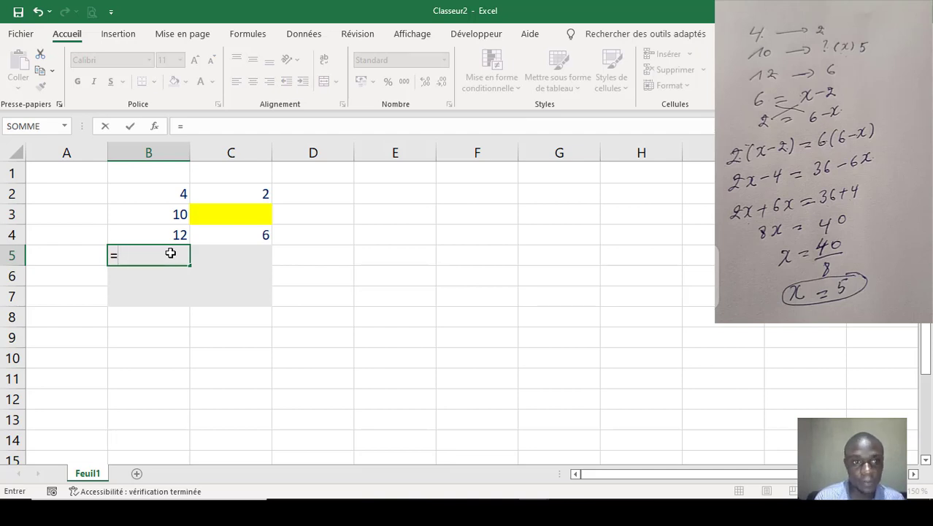
{"action": "left_click", "coordinate": [177, 214]}
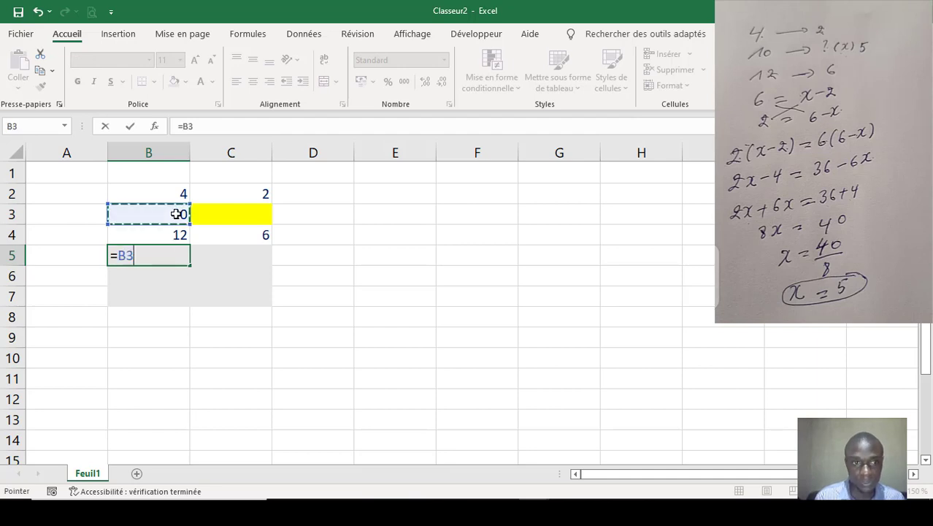
{"action": "type", "text": "-"}
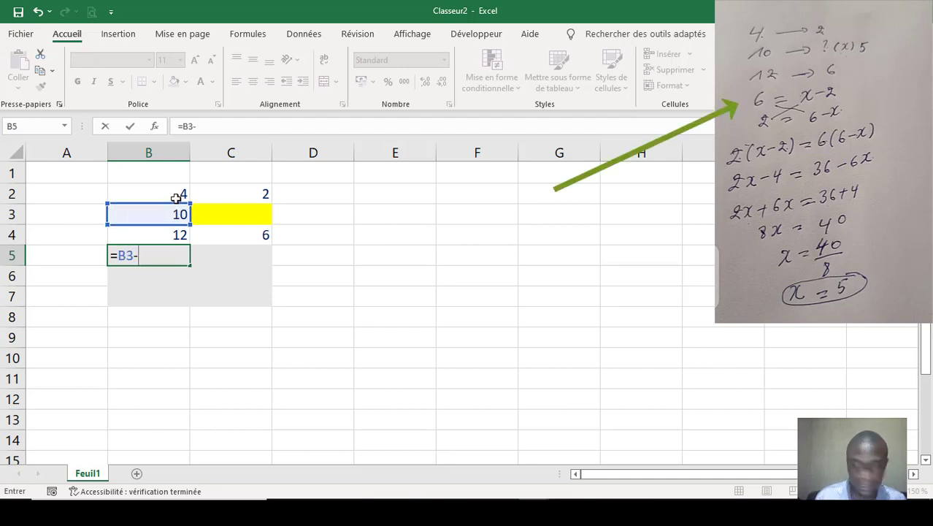
{"action": "left_click", "coordinate": [177, 193]}
{"action": "key", "text": "Return"}
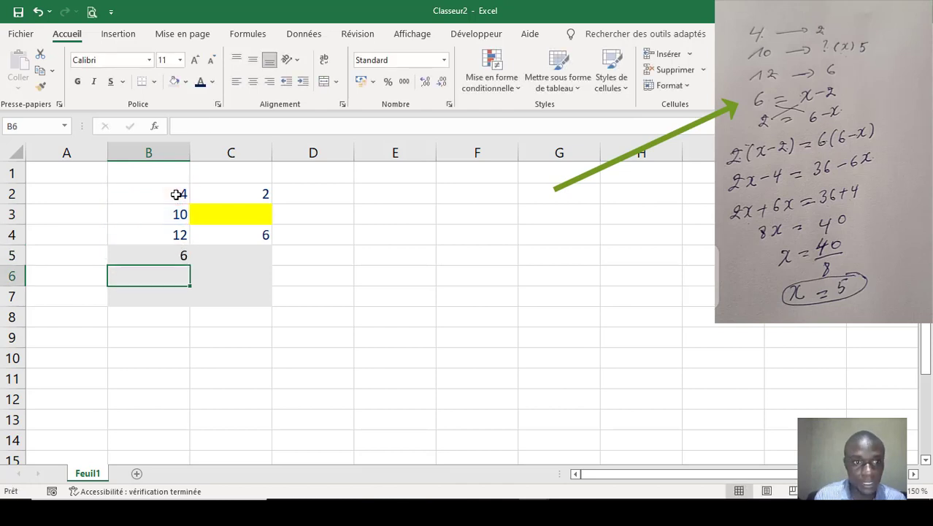
Enter the formula =-C2 in cell C5 as the constant term of x-2.
{"action": "left_click", "coordinate": [247, 257]}
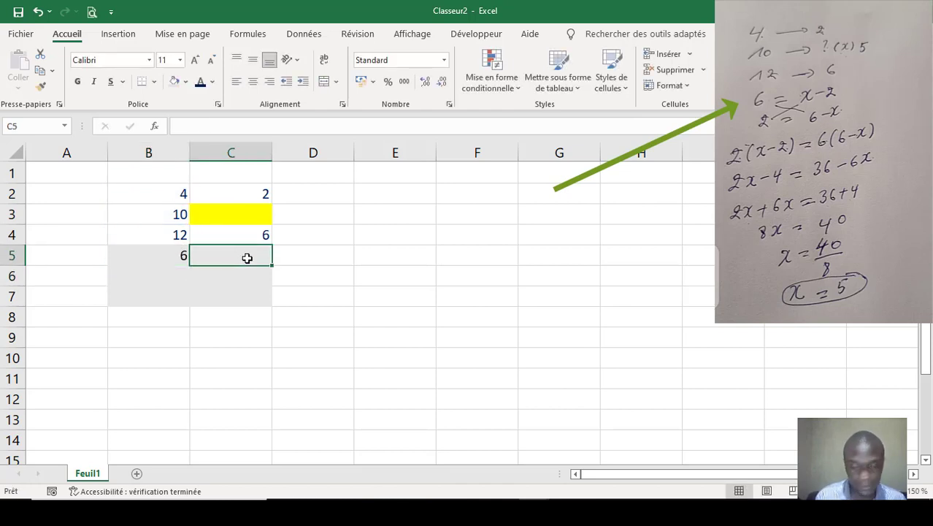
{"action": "type", "text": "="}
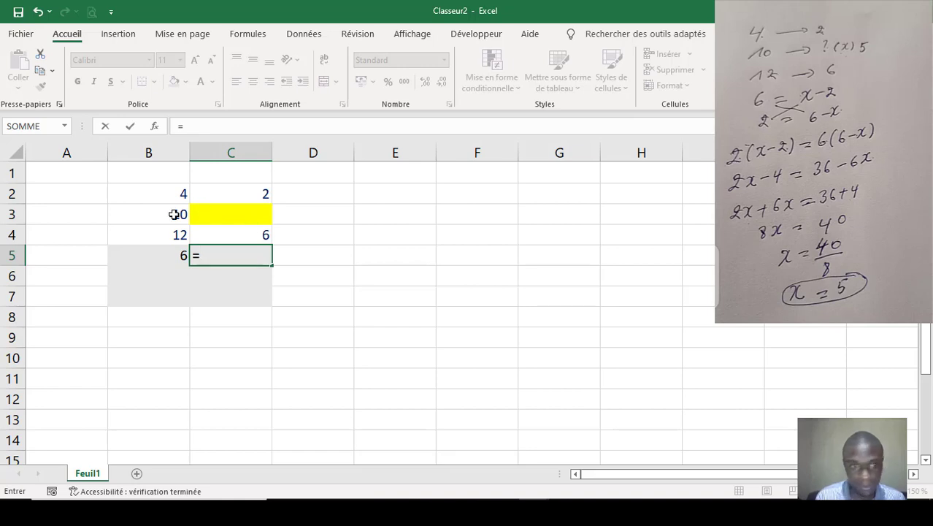
{"action": "type", "text": "-"}
{"action": "left_click", "coordinate": [222, 189]}
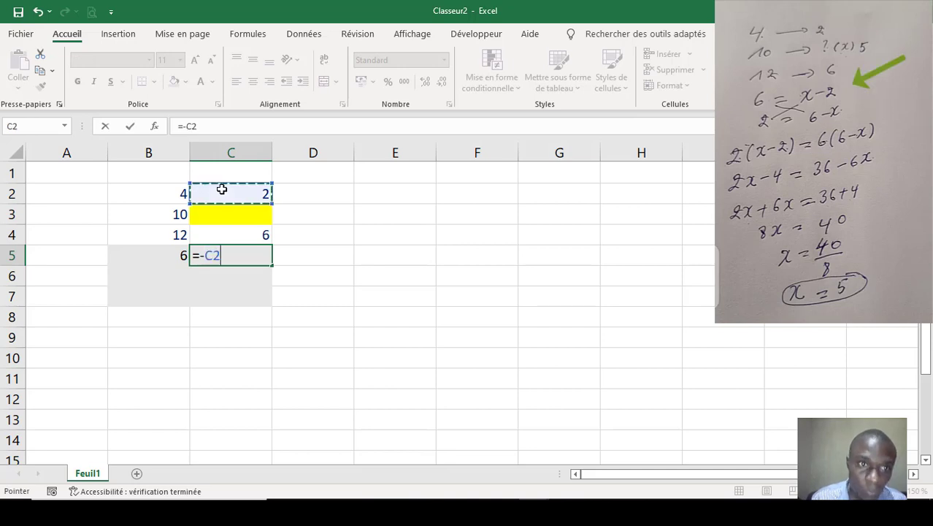
{"action": "key", "text": "Return"}
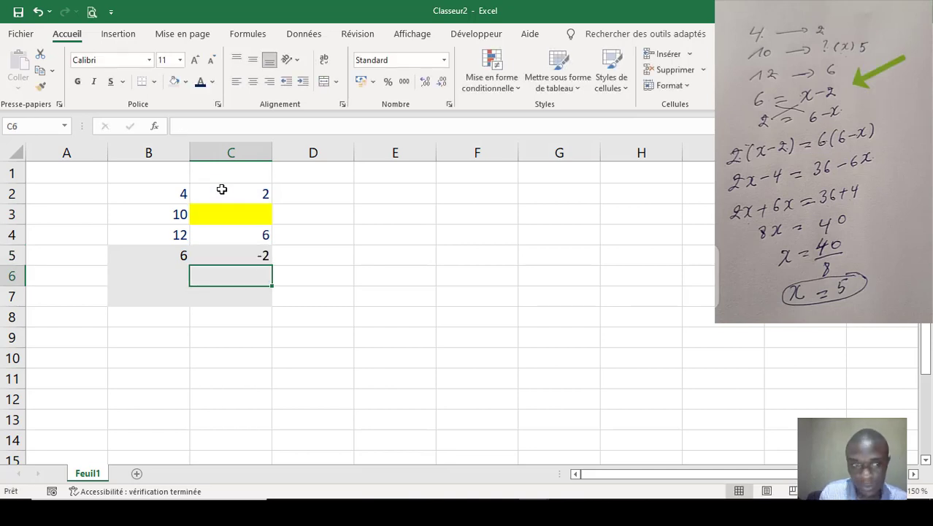
Enter the formula =B4-B3 in cell B6 to compute the difference between the last two known values.
{"action": "left_click", "coordinate": [176, 273]}
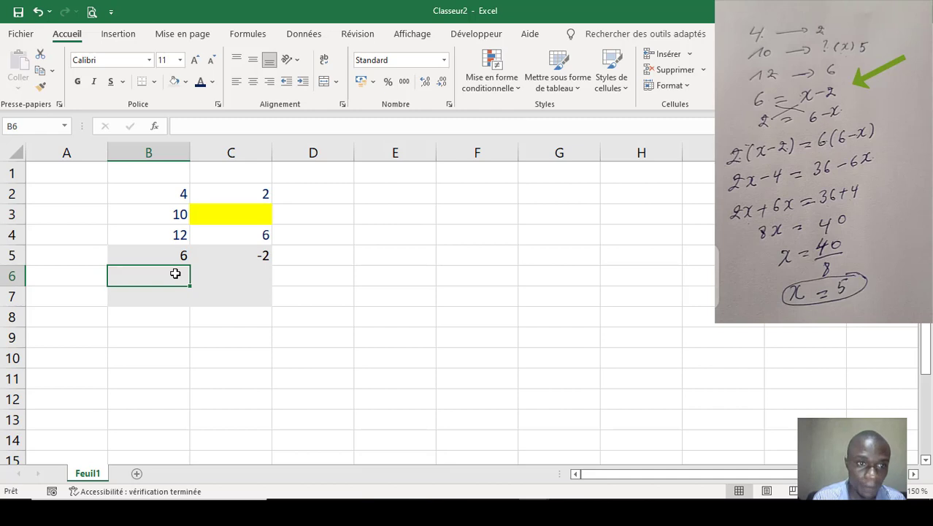
{"action": "type", "text": "="}
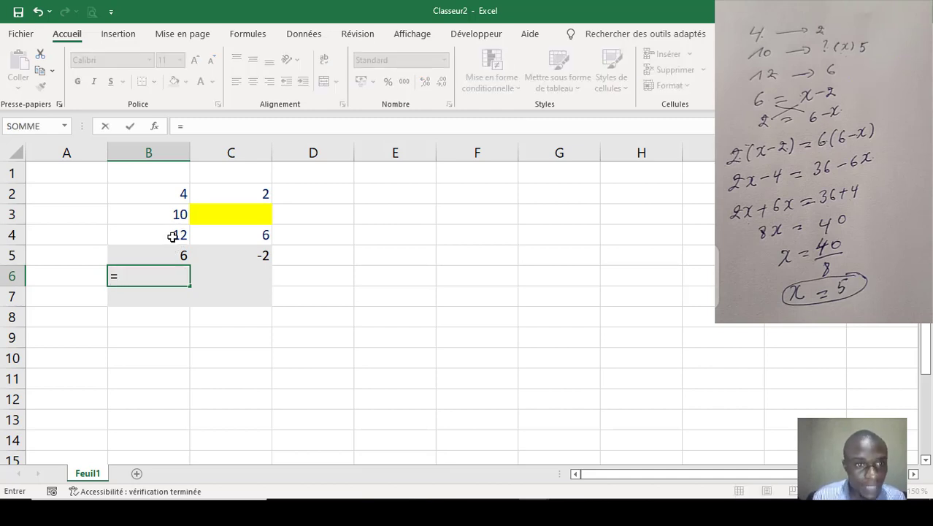
{"action": "left_click", "coordinate": [172, 236]}
{"action": "type", "text": "-"}
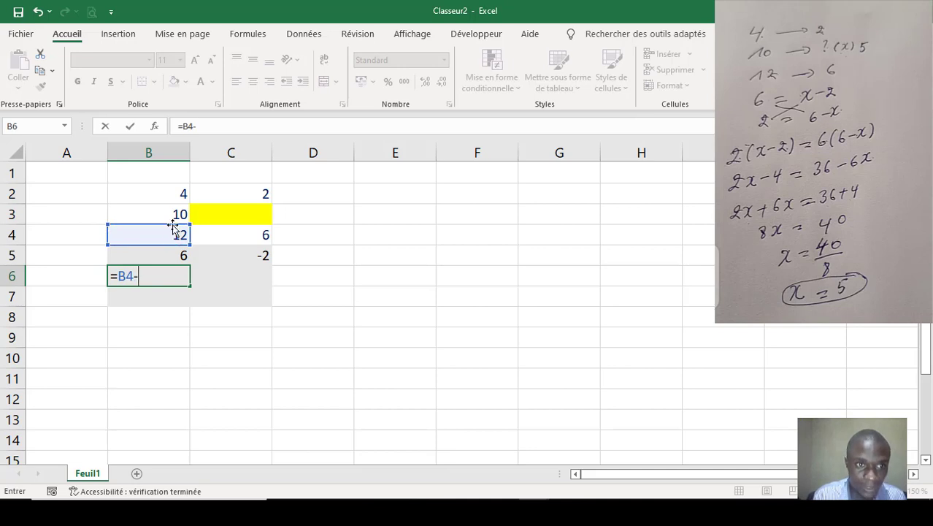
{"action": "left_click", "coordinate": [171, 214]}
{"action": "key", "text": "Return"}
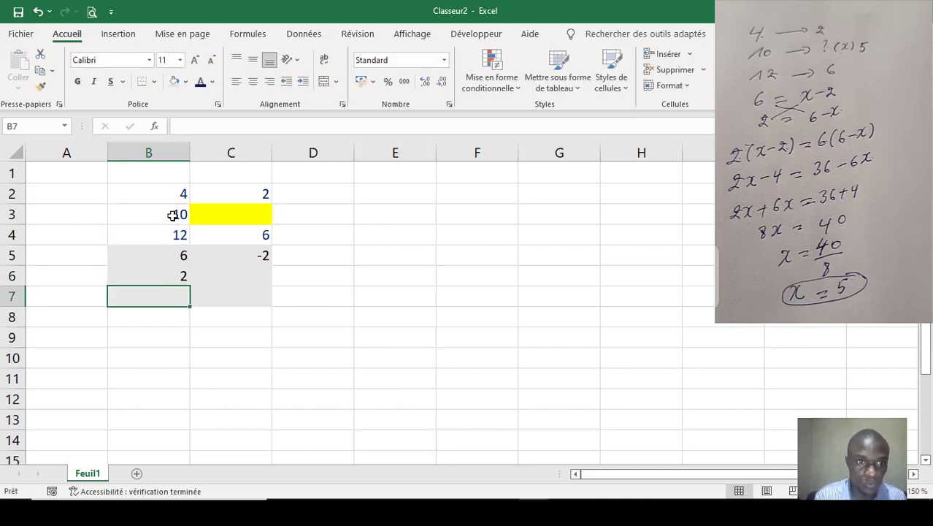
Enter the formula =C4 in cell C6 as the constant term of 6-x.
{"action": "left_click", "coordinate": [215, 273]}
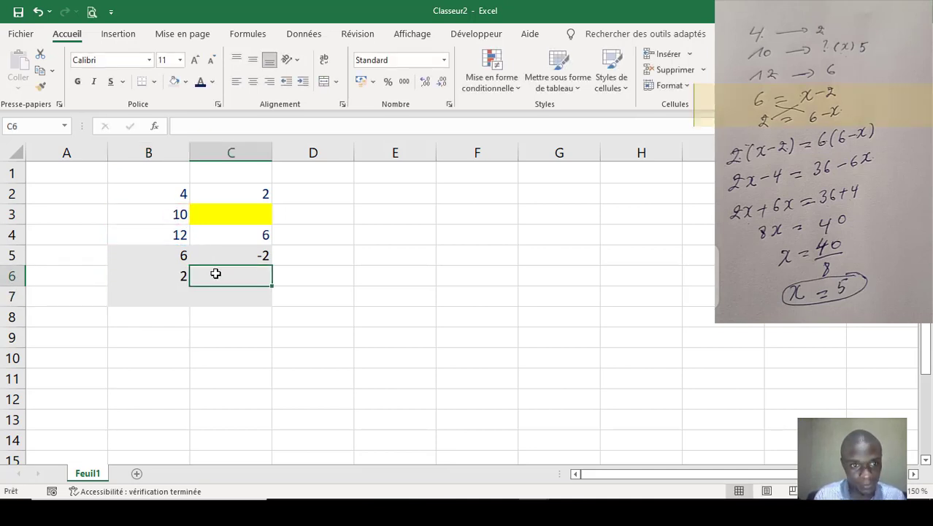
{"action": "type", "text": "="}
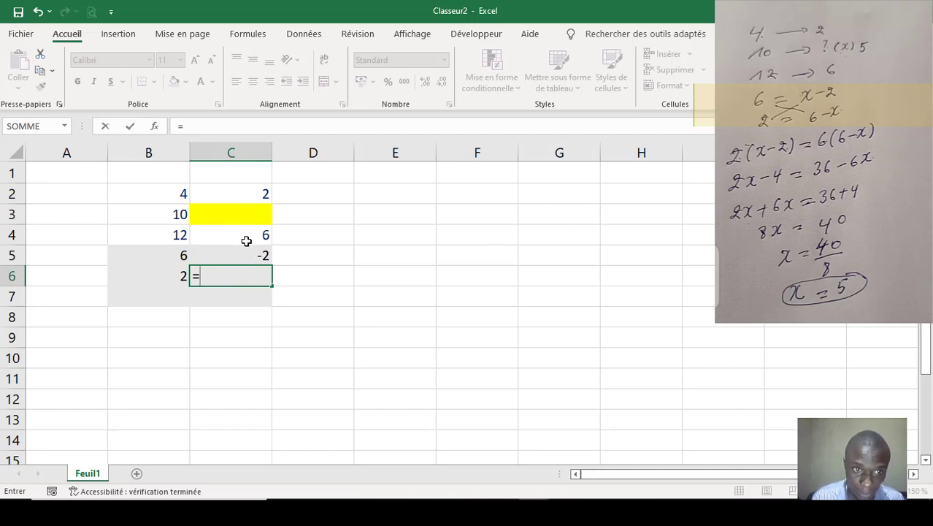
{"action": "left_click", "coordinate": [246, 241]}
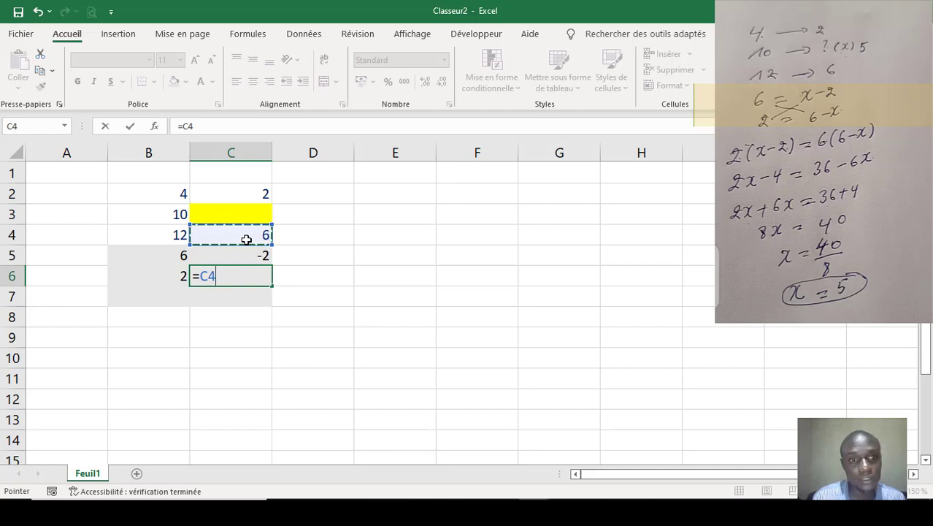
{"action": "key", "text": "Return"}
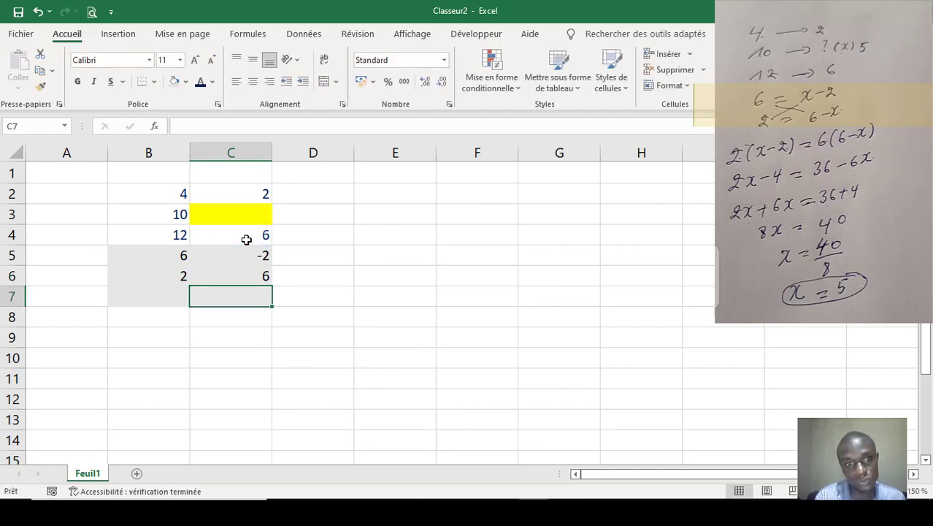
Enter the formula =(B5*C6)-(B6*C5) in cell B7 to compute the constant side of the cross-multiplied equation.
{"action": "left_click", "coordinate": [171, 294]}
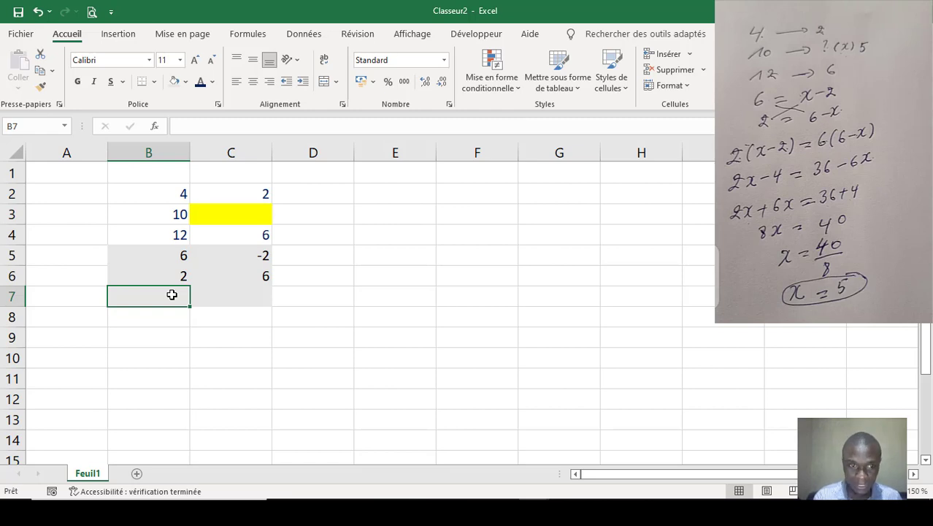
{"action": "type", "text": "="}
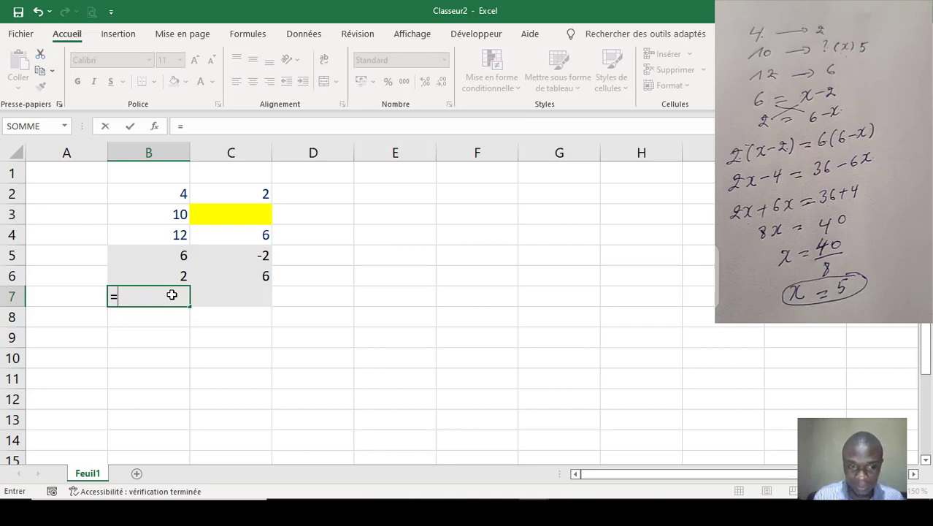
{"action": "type", "text": "("}
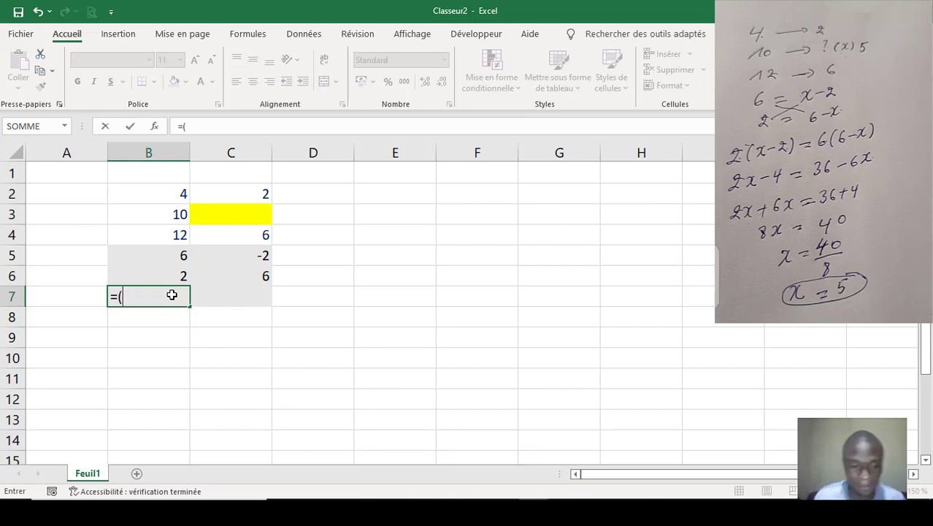
{"action": "left_click", "coordinate": [181, 254]}
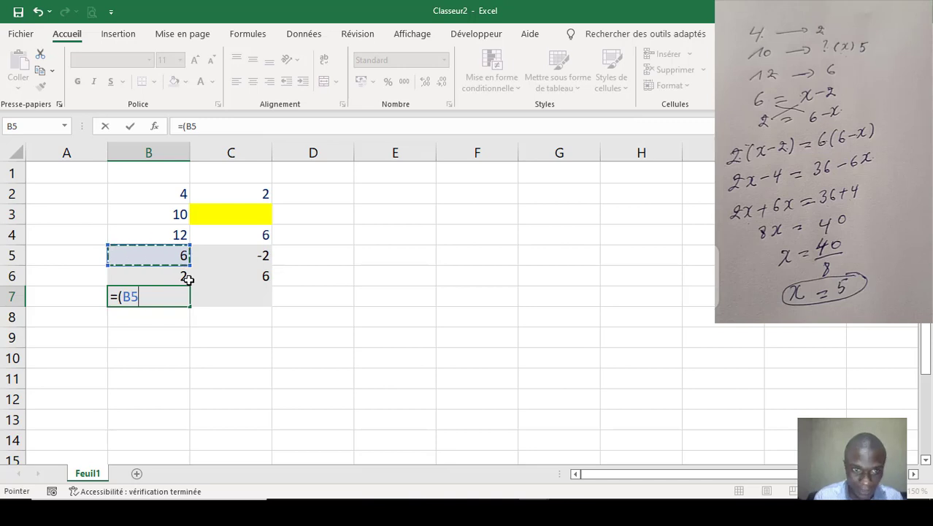
{"action": "type", "text": "*"}
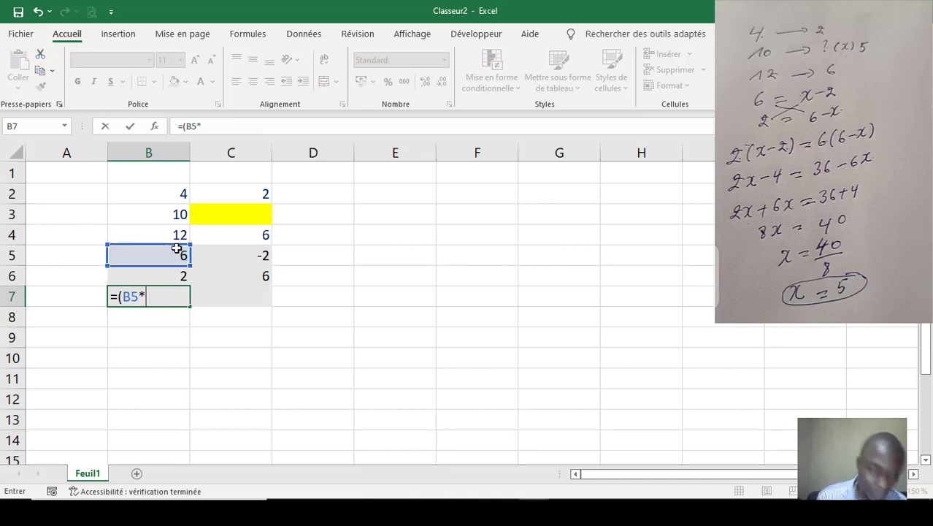
{"action": "left_click", "coordinate": [235, 275]}
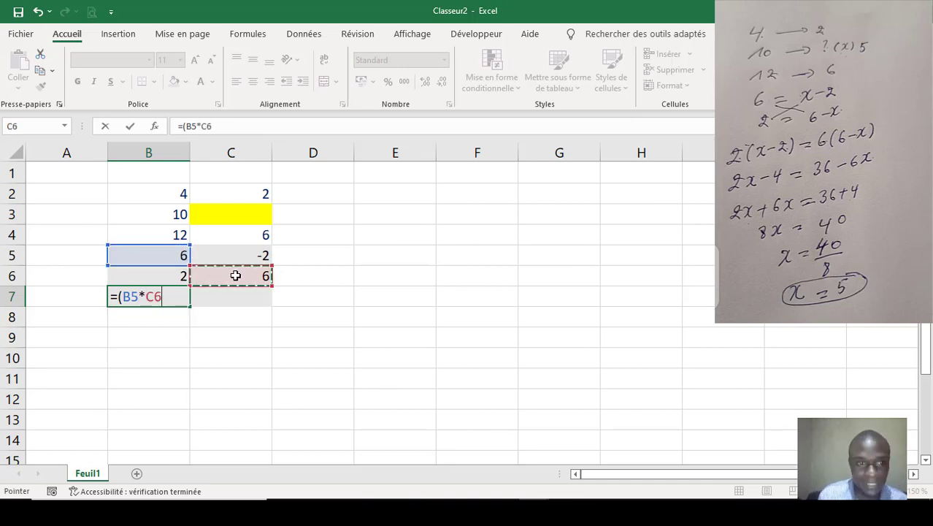
{"action": "type", "text": ")"}
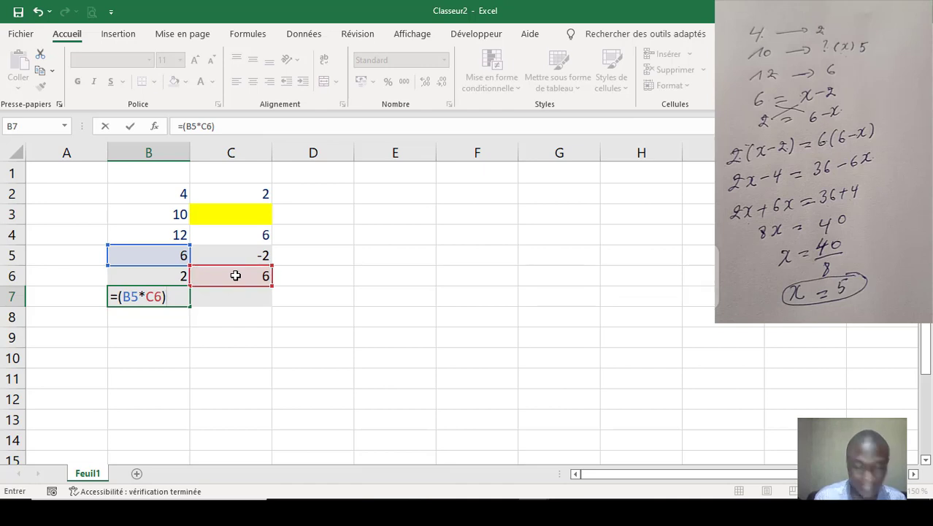
{"action": "type", "text": "-"}
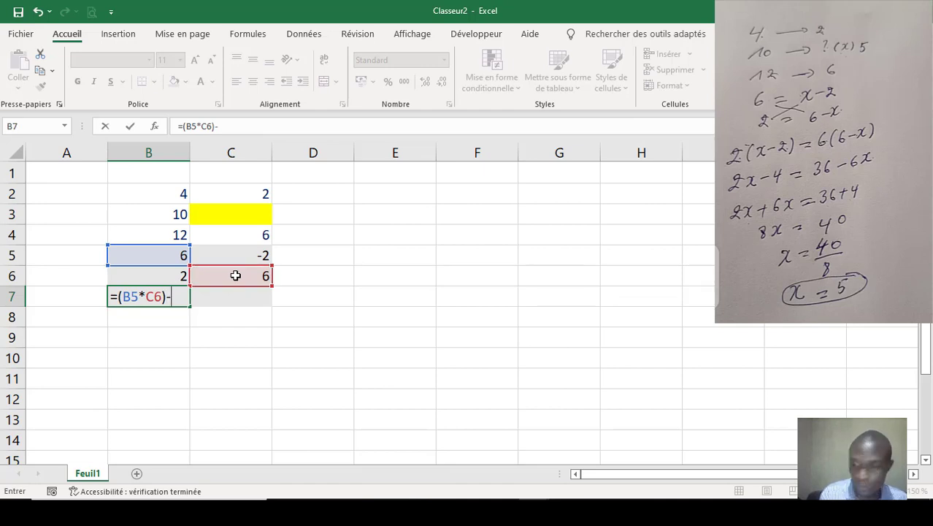
{"action": "type", "text": "("}
{"action": "left_click", "coordinate": [182, 276]}
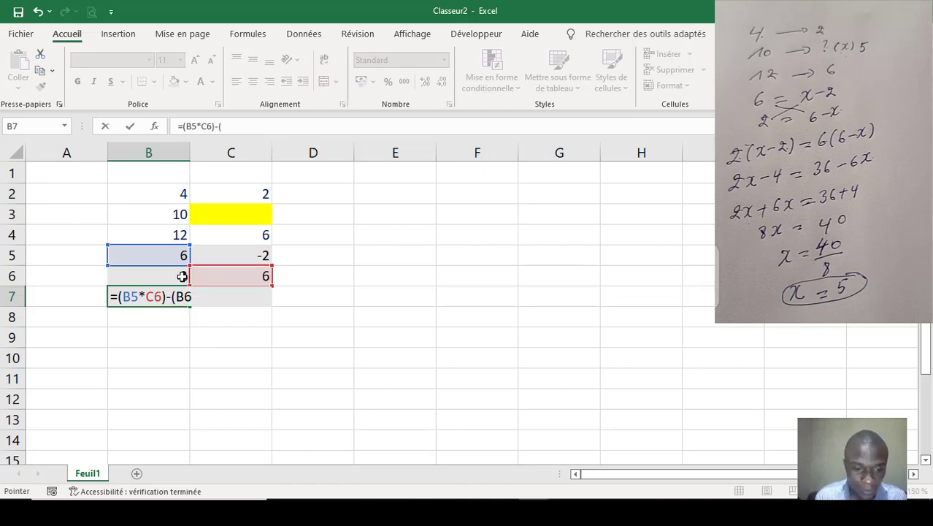
{"action": "type", "text": "*"}
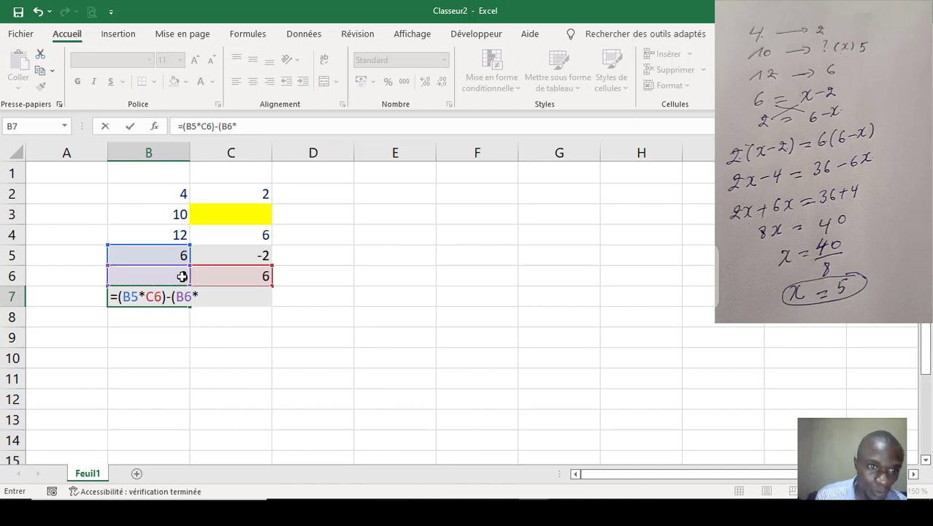
{"action": "left_click", "coordinate": [230, 251]}
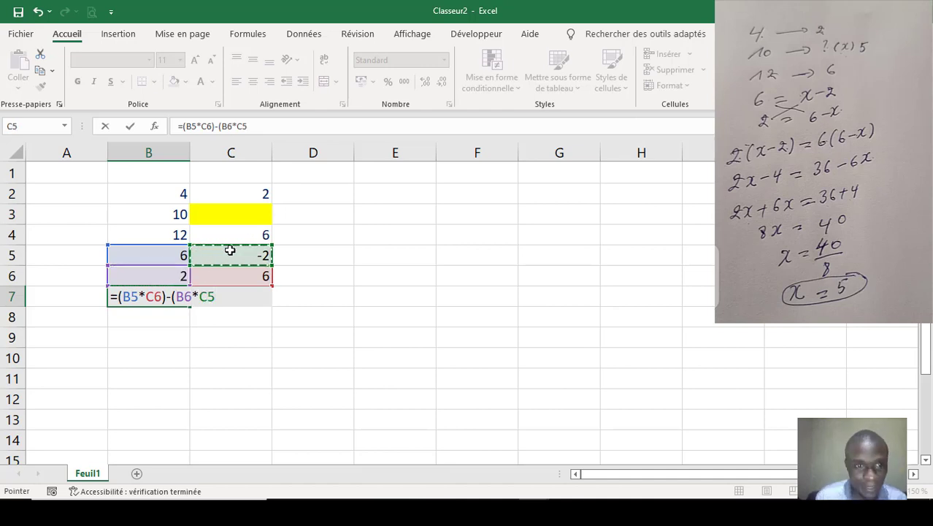
{"action": "type", "text": ")"}
{"action": "key", "text": "Return"}
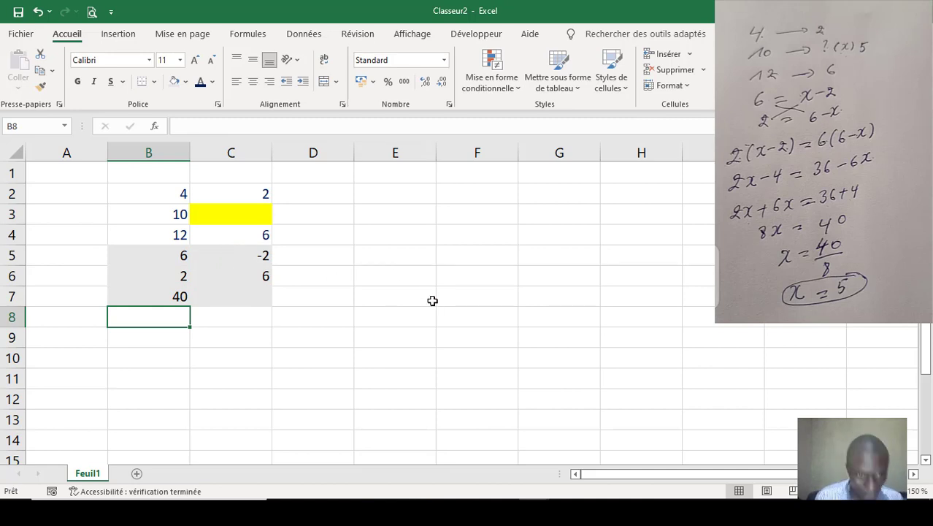
Enter the formula =B5+B6 in cell C7 to compute the coefficient of x.
{"action": "left_click", "coordinate": [257, 293]}
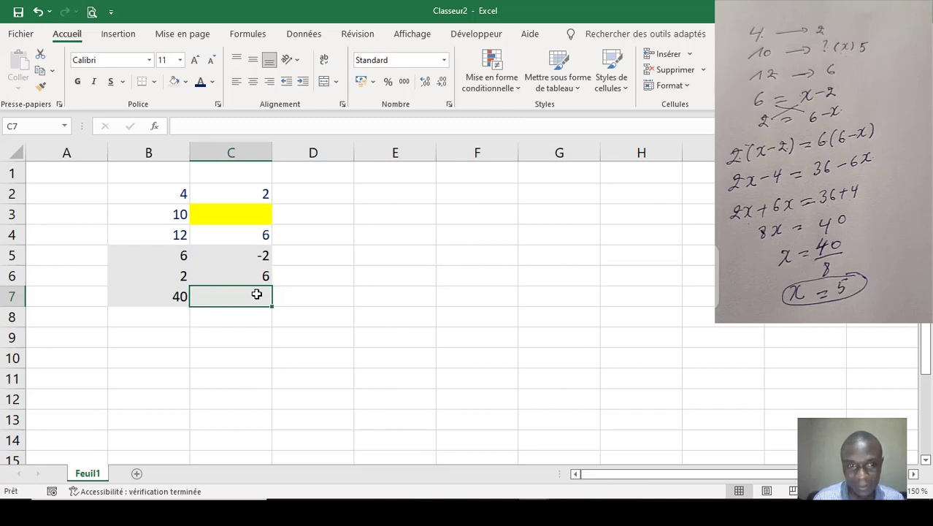
{"action": "type", "text": "="}
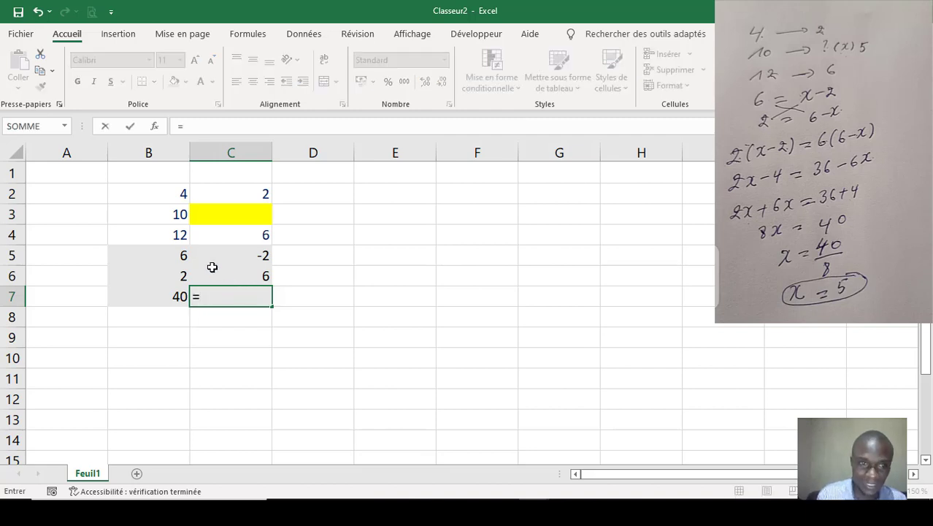
{"action": "left_click", "coordinate": [184, 256]}
{"action": "type", "text": "+"}
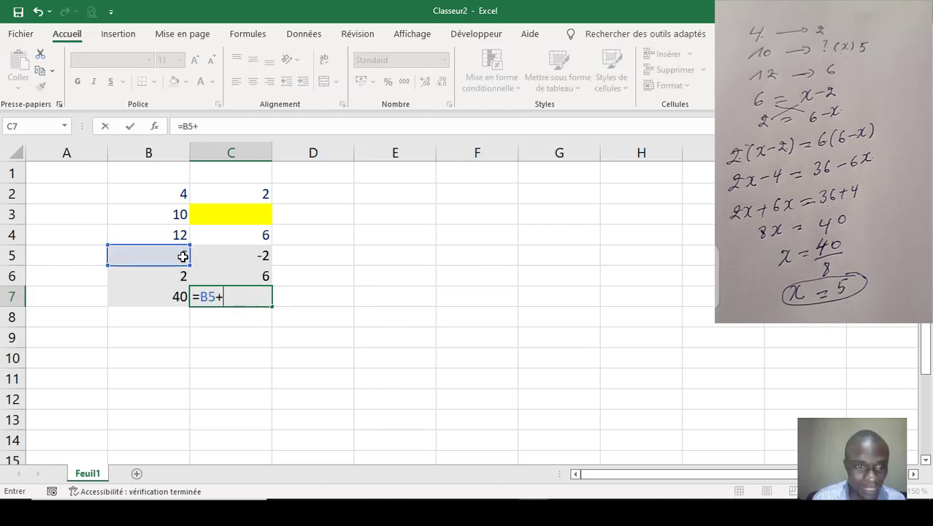
{"action": "left_click", "coordinate": [181, 273]}
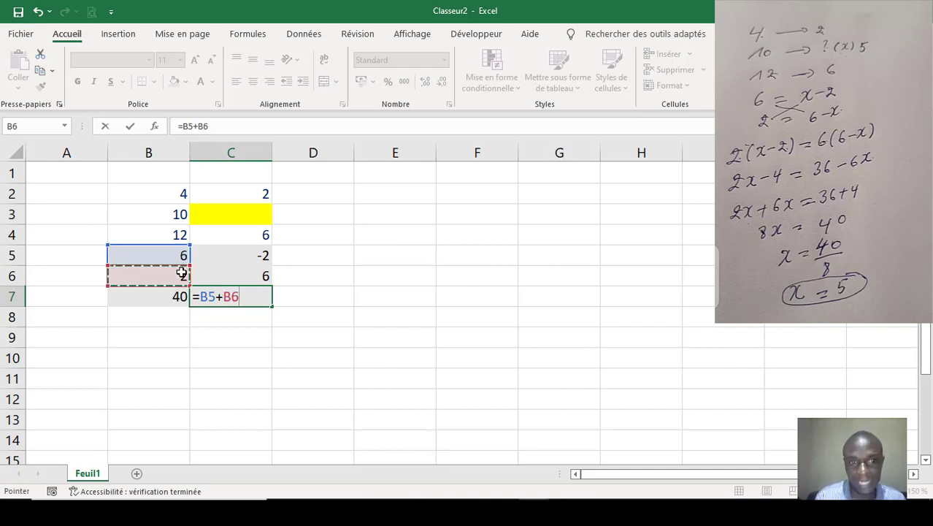
{"action": "key", "text": "Return"}
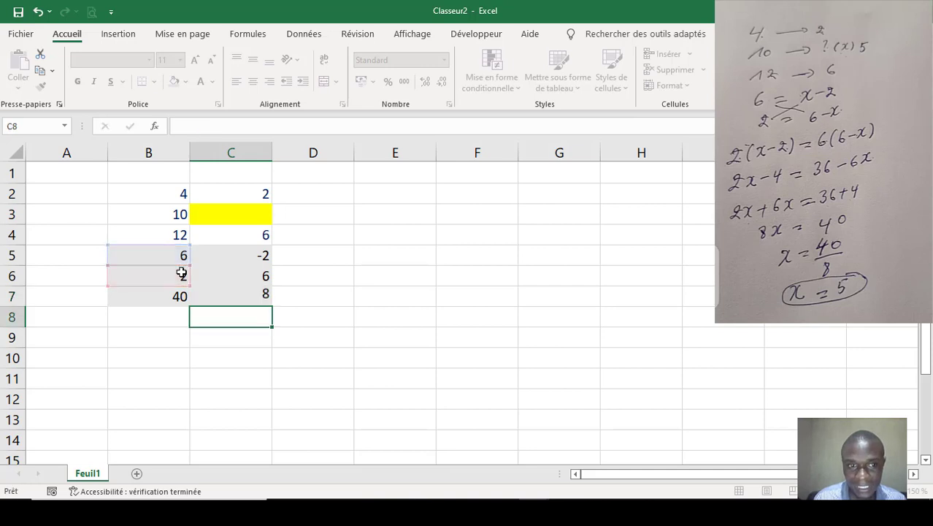
Enter the formula =B7/C7 in the yellow cell C3 to compute the unknown x.
{"action": "left_click", "coordinate": [215, 213]}
{"action": "type", "text": "="}
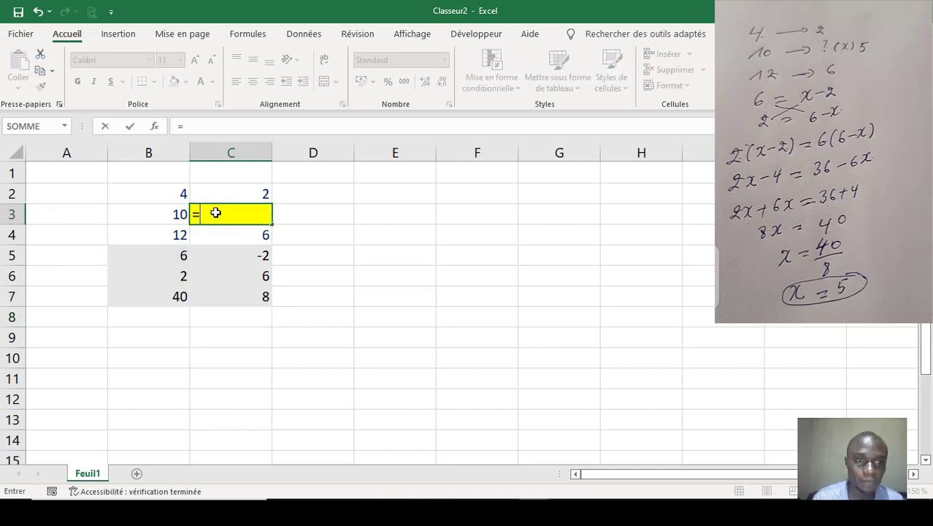
{"action": "left_click", "coordinate": [169, 295]}
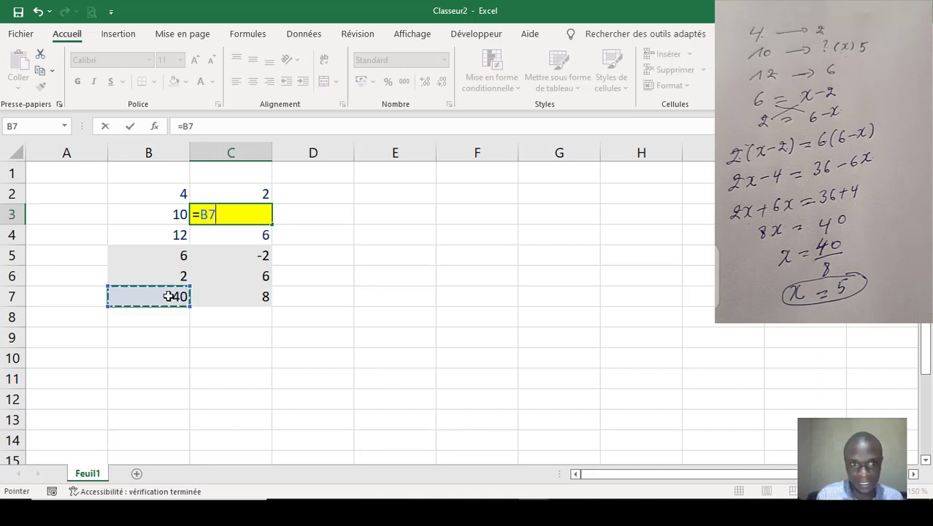
{"action": "type", "text": "/"}
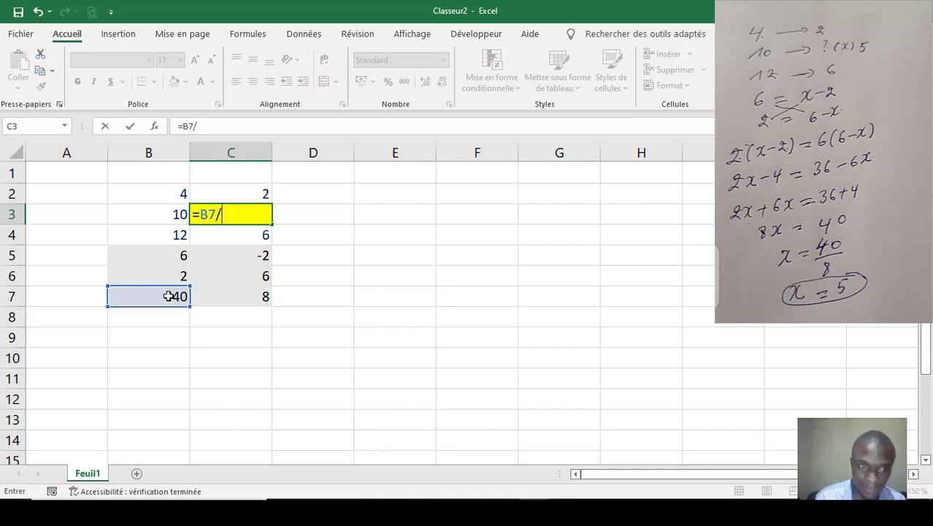
{"action": "left_click", "coordinate": [209, 296]}
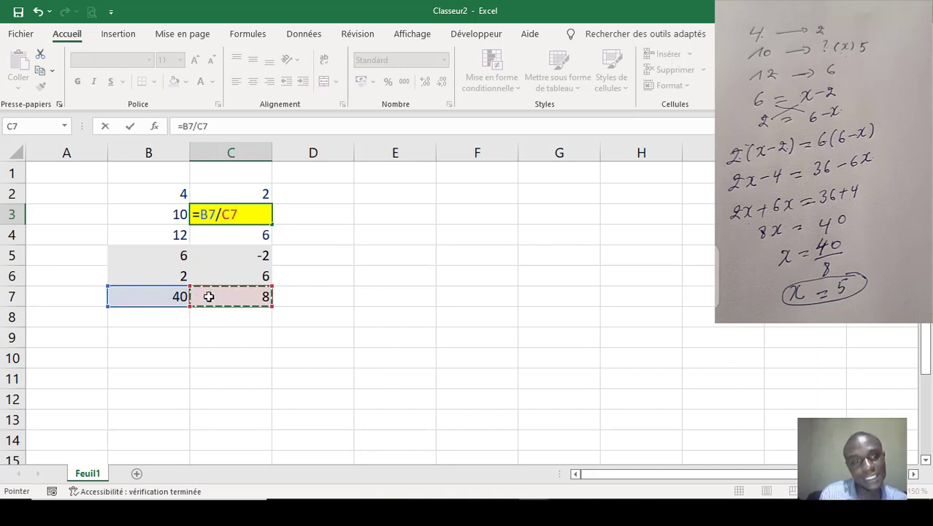
{"action": "key", "text": "Return"}
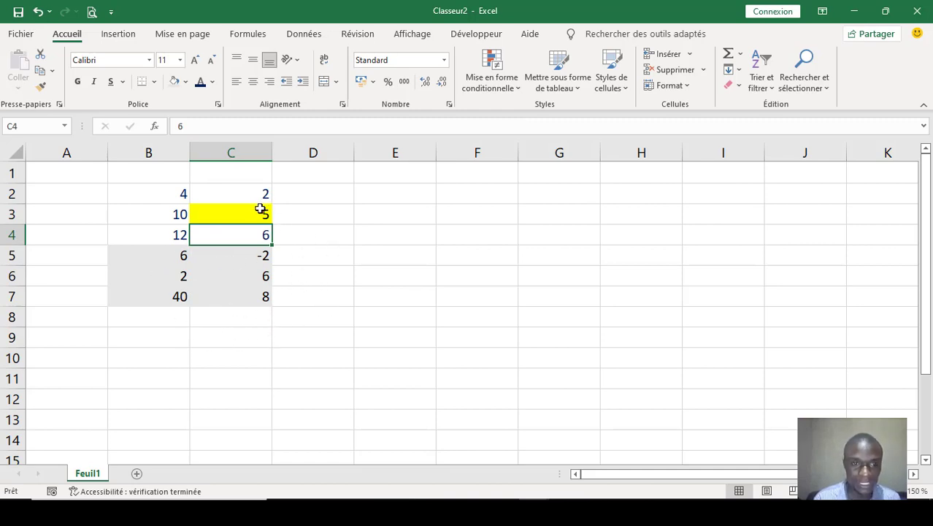
Try a dark gold theme font colour on the intermediate calculations in B5:C7.
{"action": "left_click_drag", "start_coordinate": [179, 254], "coordinate": [250, 287]}
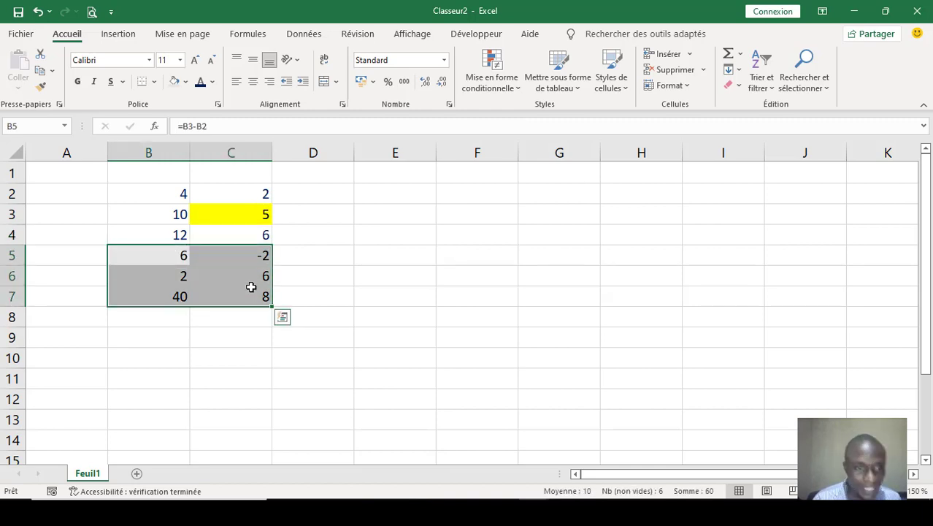
{"action": "left_click", "coordinate": [214, 83]}
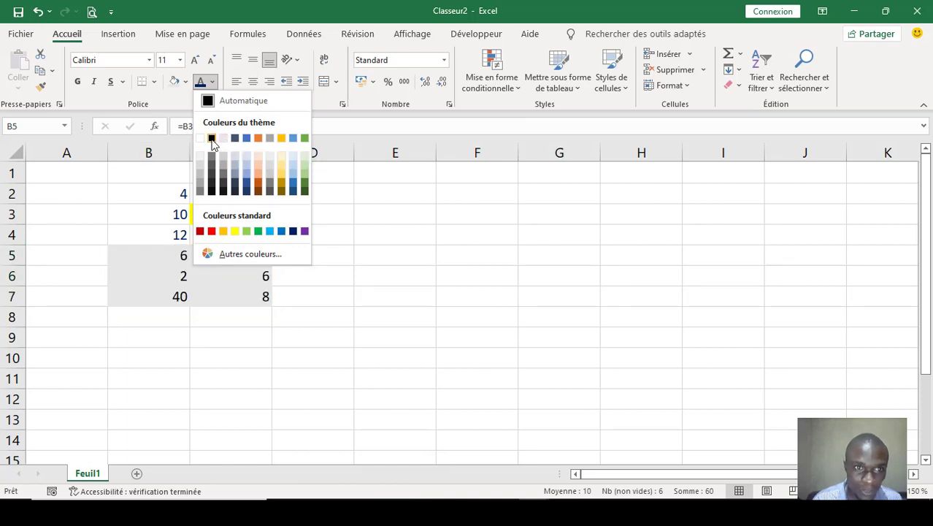
{"action": "left_click", "coordinate": [281, 188]}
{"action": "left_click", "coordinate": [349, 227]}
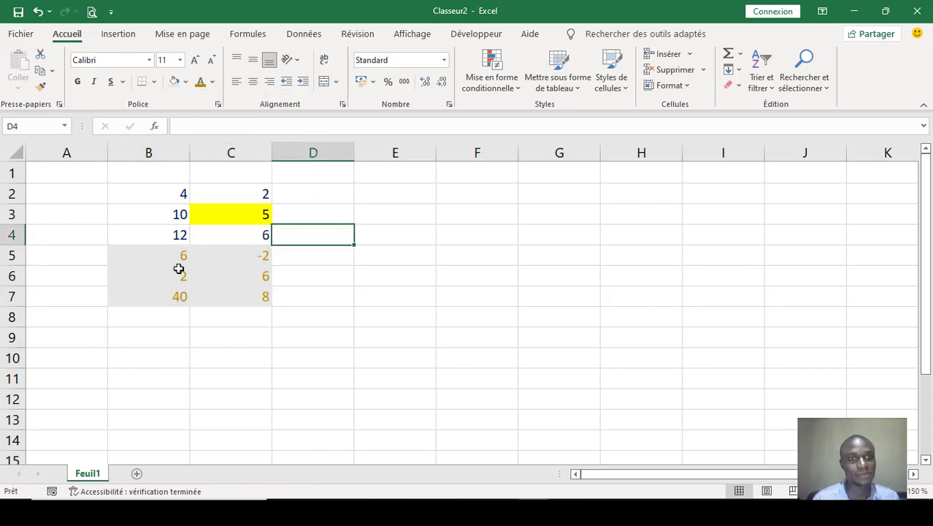
Undo the font colour change on B5:C7 and select the result cell C3.
{"action": "key", "text": "ctrl+z"}
{"action": "left_click", "coordinate": [389, 257]}
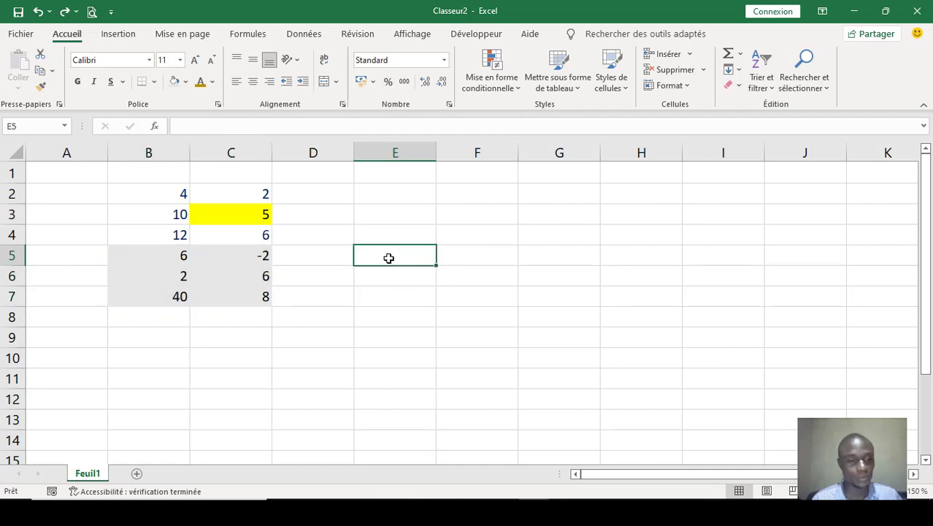
{"action": "left_click", "coordinate": [262, 214]}
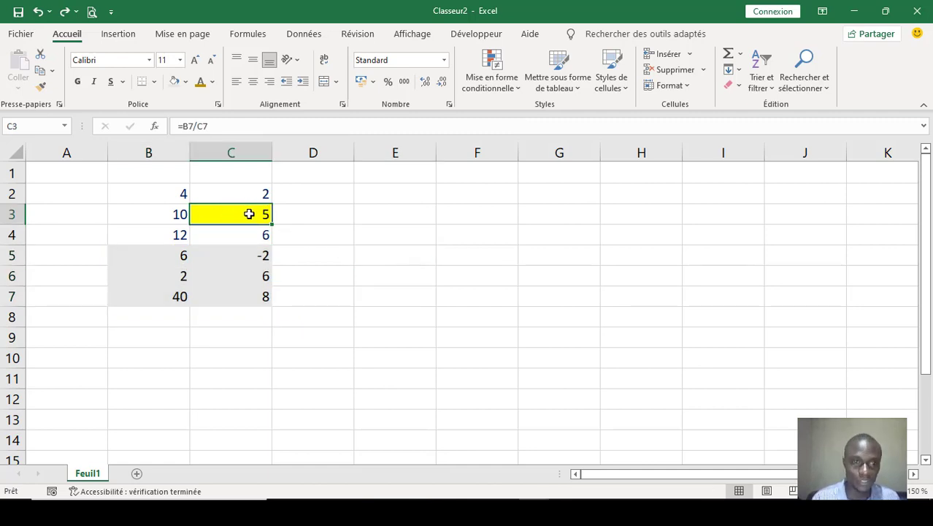
Inspect the formula and its referenced cells in the yellow result cell C3.
{"action": "double_click", "coordinate": [243, 212]}
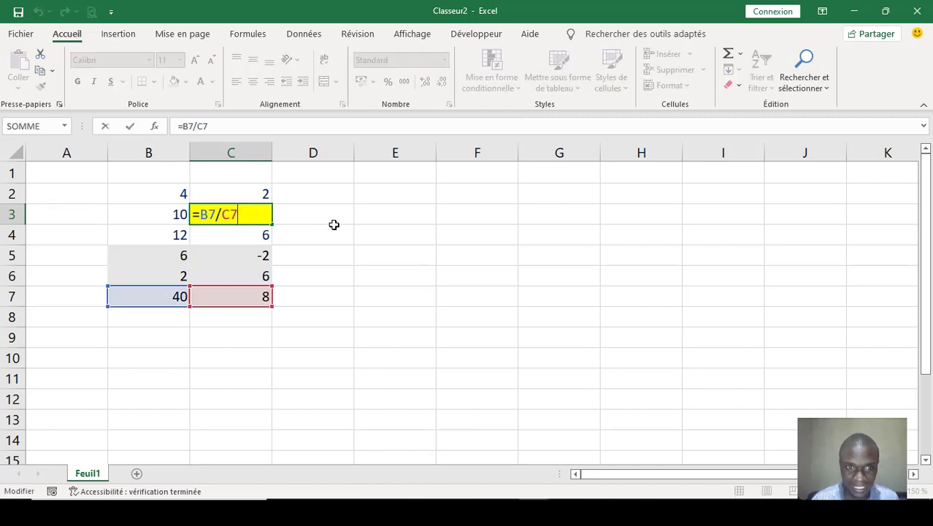
{"action": "left_click", "coordinate": [373, 238]}
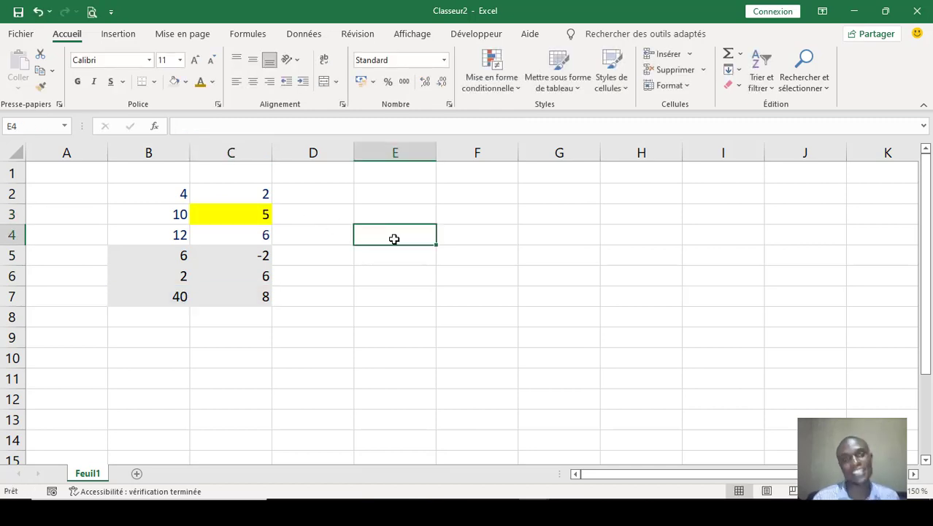
{"action": "left_click", "coordinate": [614, 401]}
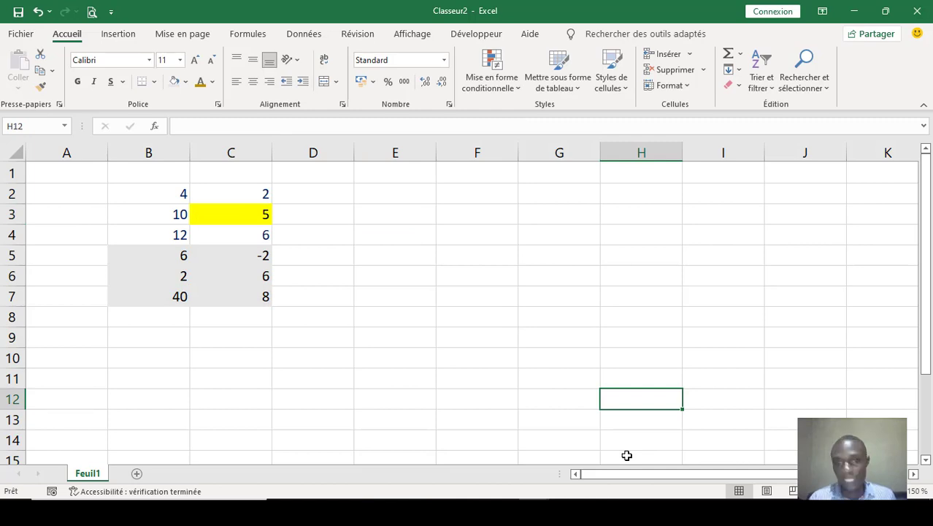
Arrange the workbook side by side with the Photos image of the nominal bar sections table.
{"action": "mouse_move", "coordinate": [656, 511]}
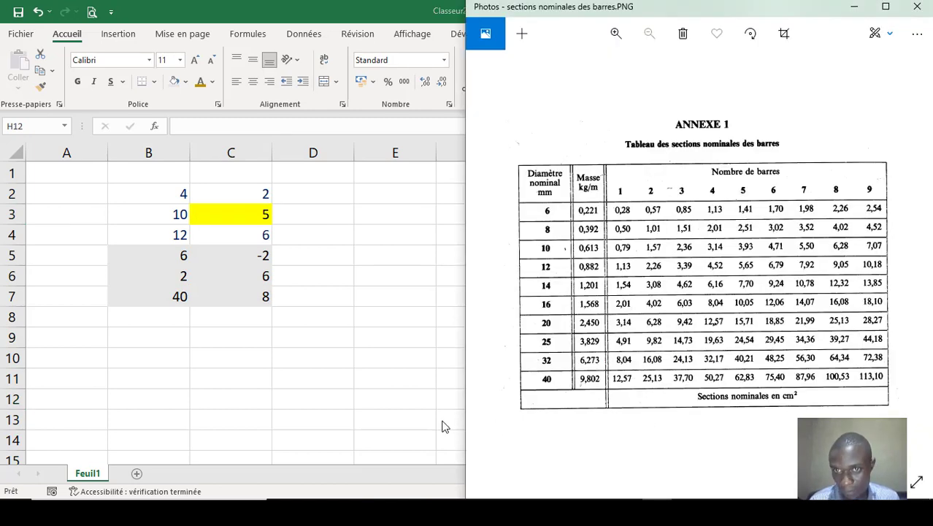
{"action": "key", "text": "super+Left"}
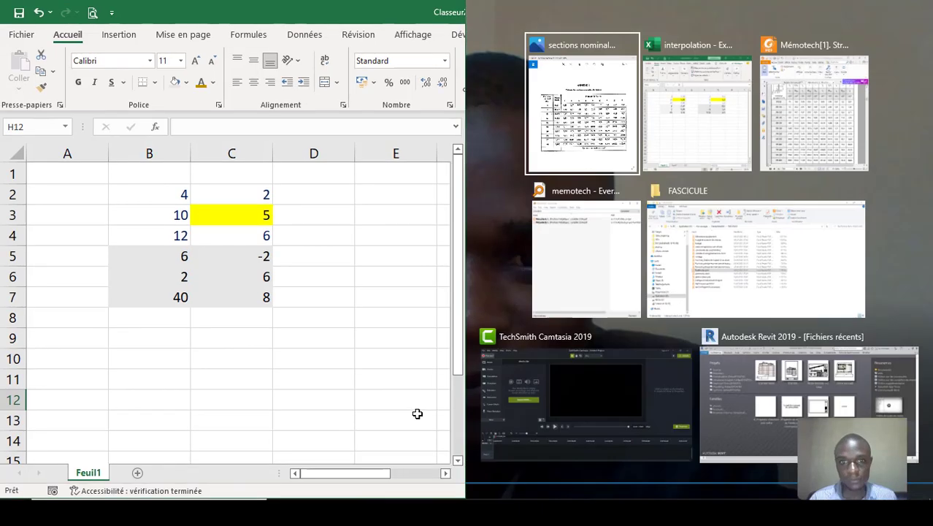
{"action": "left_click", "coordinate": [594, 162]}
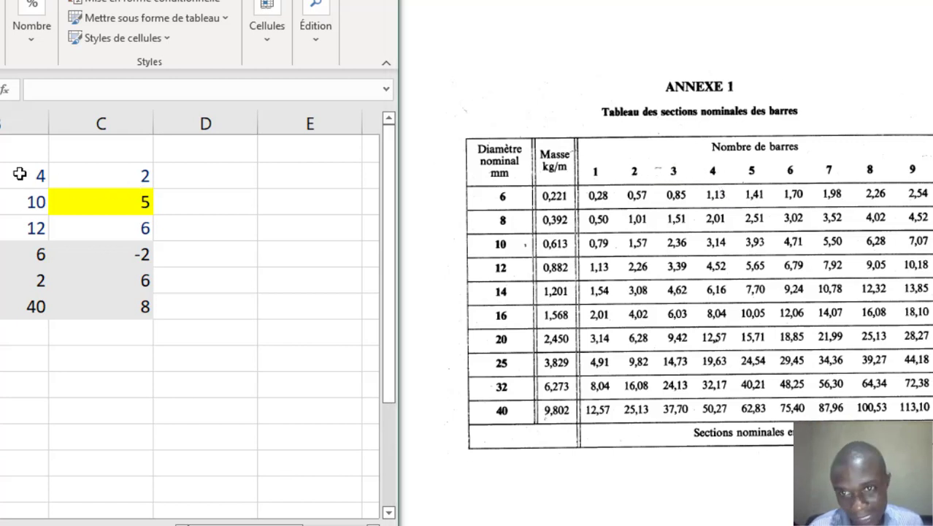
Enter the first known pair for 6 mm bars: 1 in B2 and 0,28 in C2.
{"action": "key", "text": "F2"}
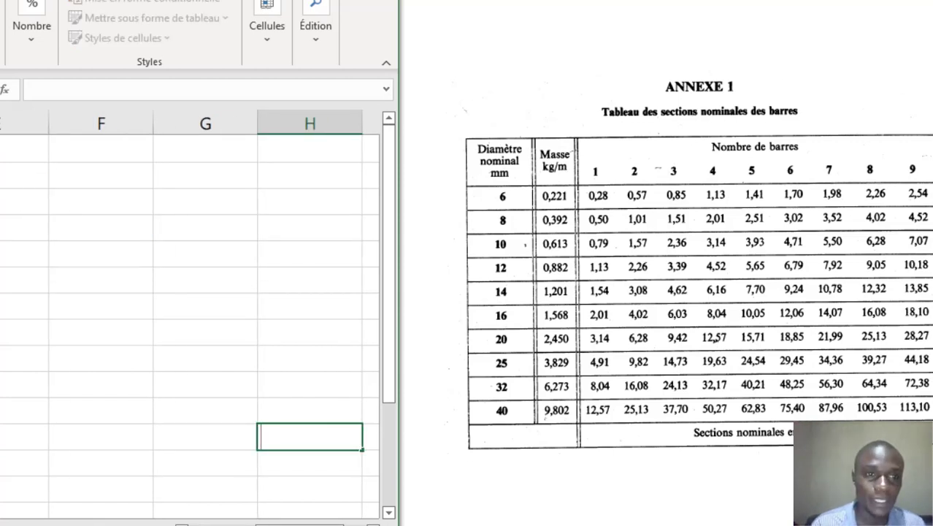
{"action": "key", "text": "Escape"}
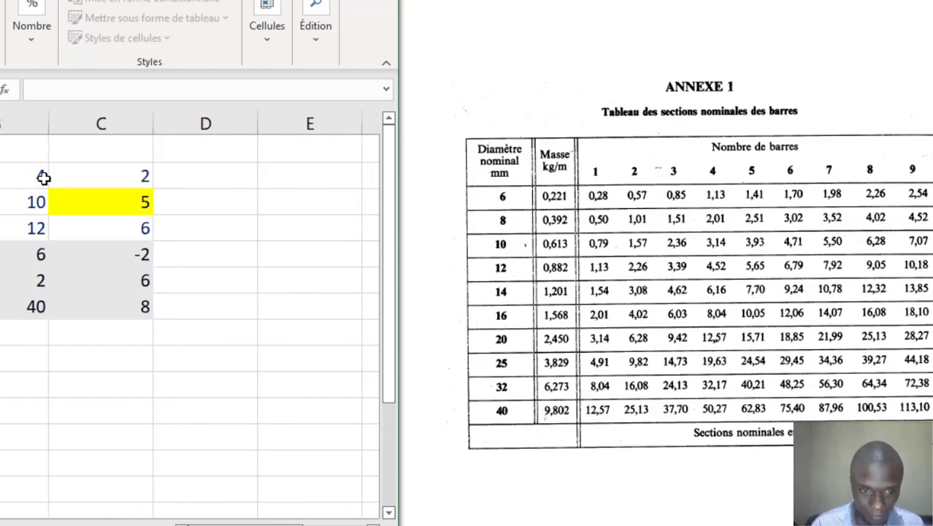
{"action": "left_click", "coordinate": [32, 169]}
{"action": "type", "text": "1"}
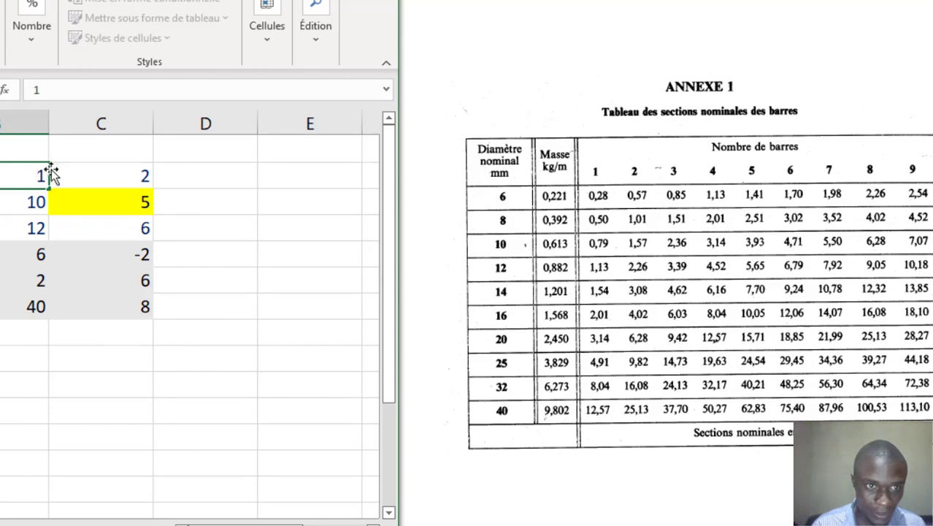
{"action": "left_click", "coordinate": [79, 176]}
{"action": "type", "text": "0,28"}
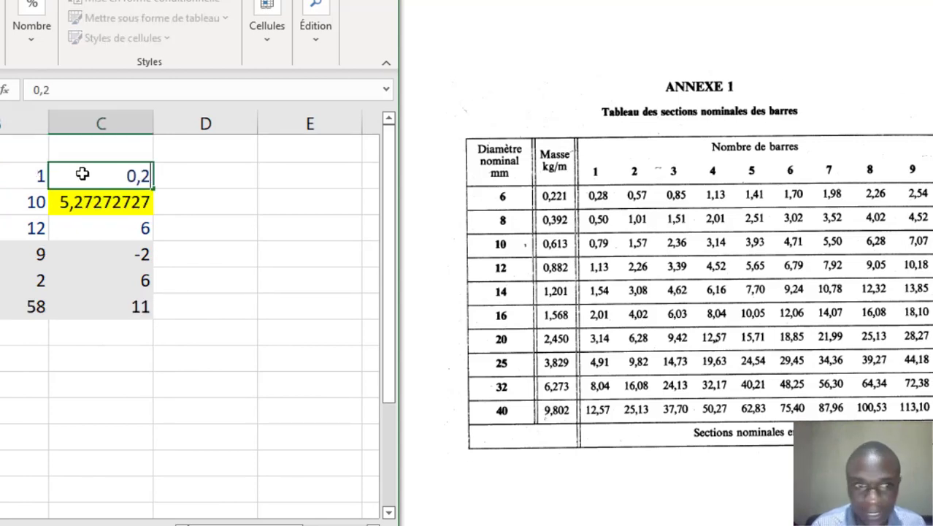
{"action": "key", "text": "Return"}
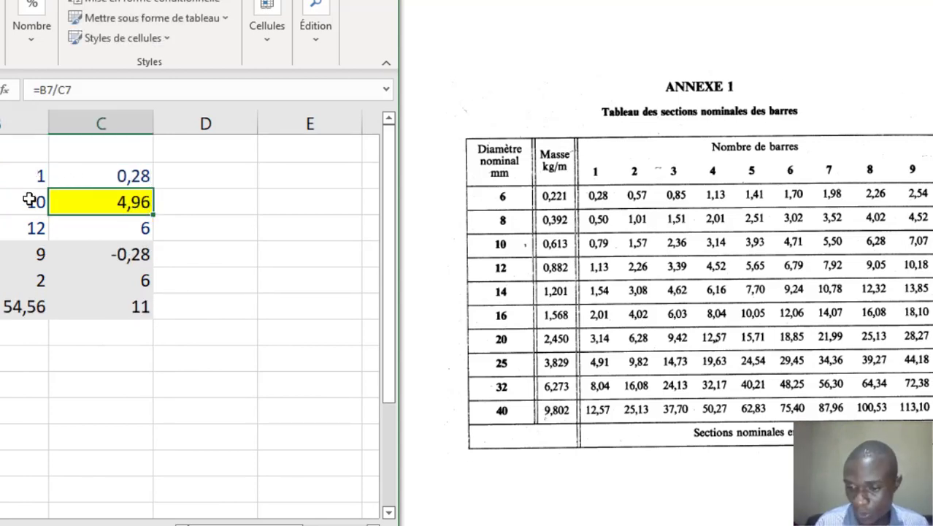
Enter the second known pair for 6 mm bars: 5 in B4 and 1,41 in C4.
{"action": "left_click", "coordinate": [33, 226]}
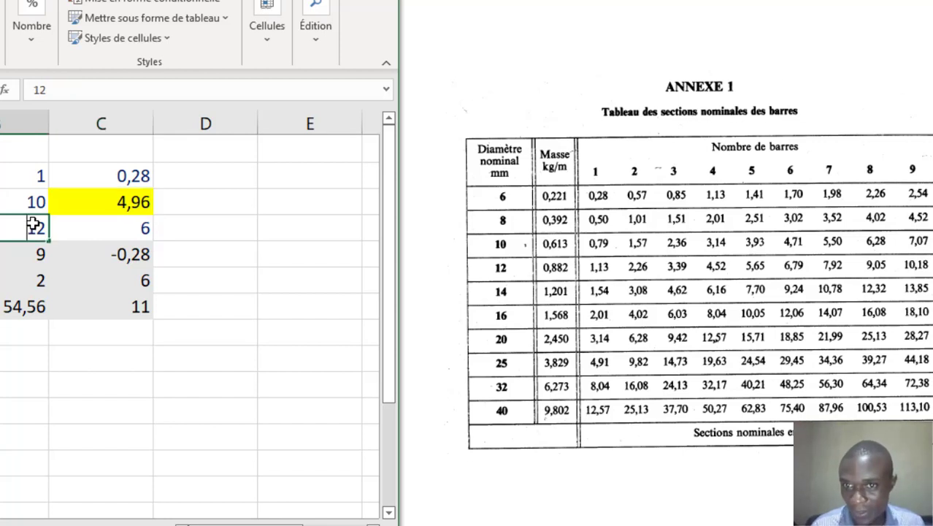
{"action": "type", "text": "5"}
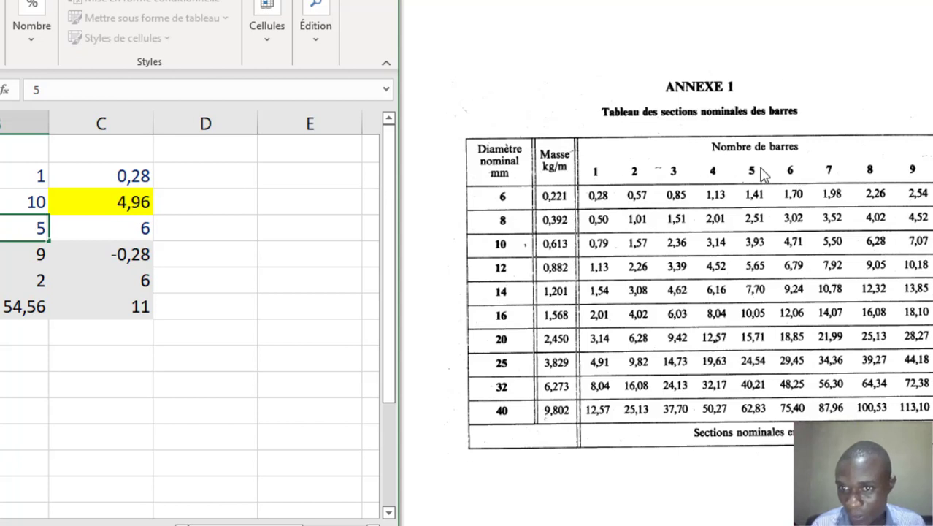
{"action": "left_click", "coordinate": [119, 228]}
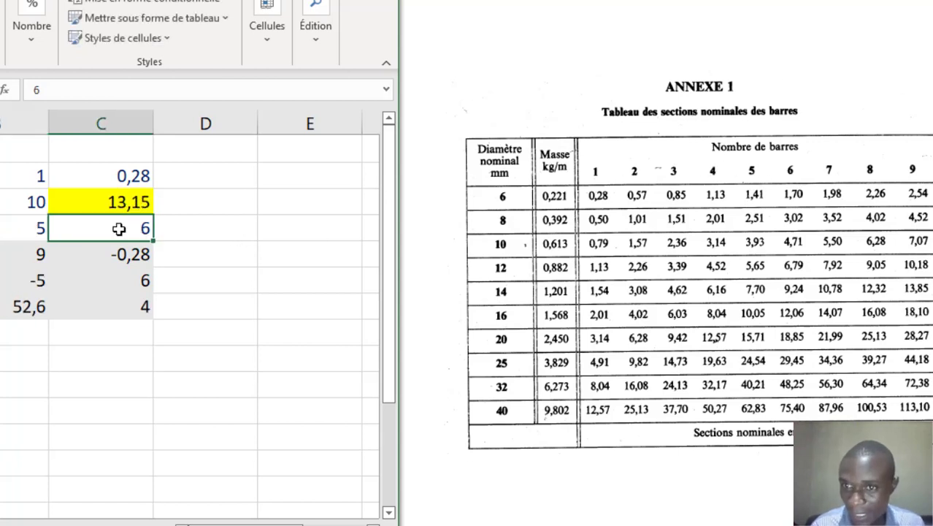
{"action": "type", "text": "1,"}
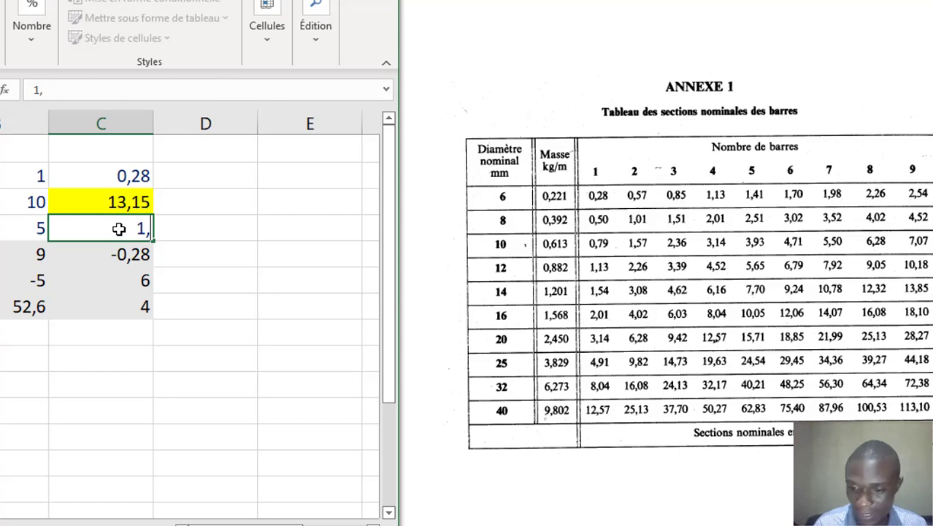
{"action": "type", "text": "41"}
{"action": "key", "text": "Return"}
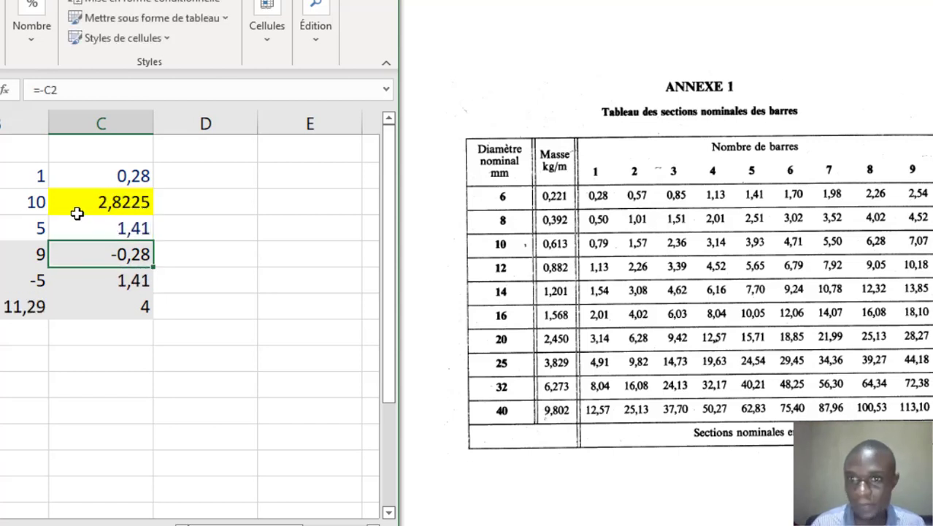
Set the number of bars in B3 to 2 to interpolate its section.
{"action": "left_click", "coordinate": [38, 200]}
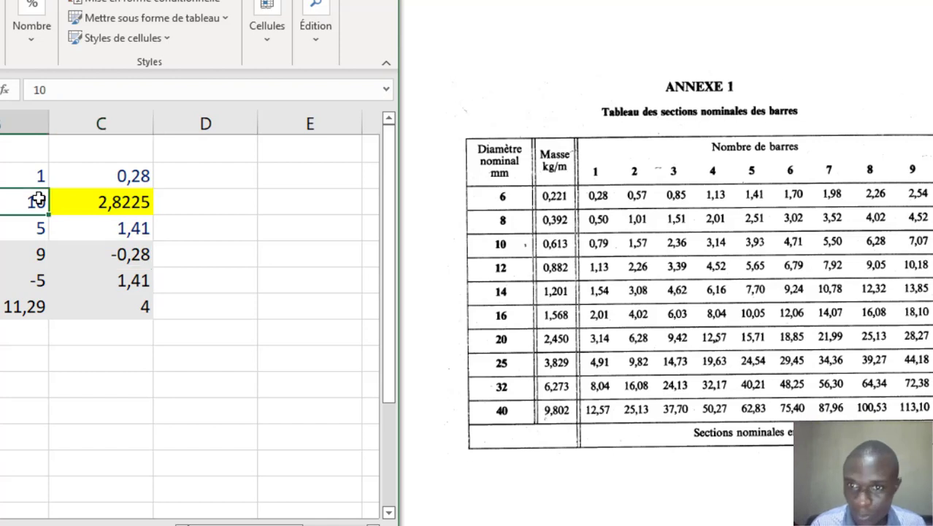
{"action": "type", "text": "2"}
{"action": "key", "text": "Return"}
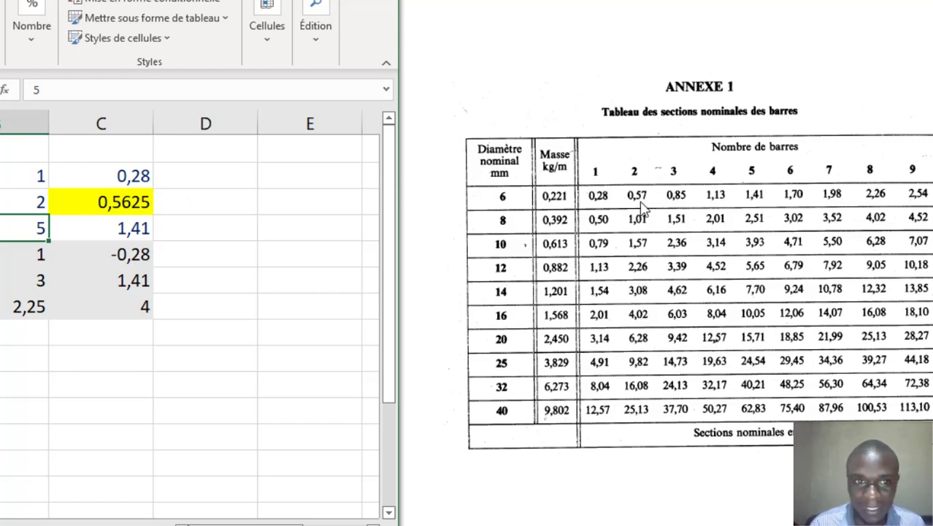
Format the values in C2:C7 to show two decimal places.
{"action": "left_click_drag", "start_coordinate": [135, 175], "coordinate": [129, 309]}
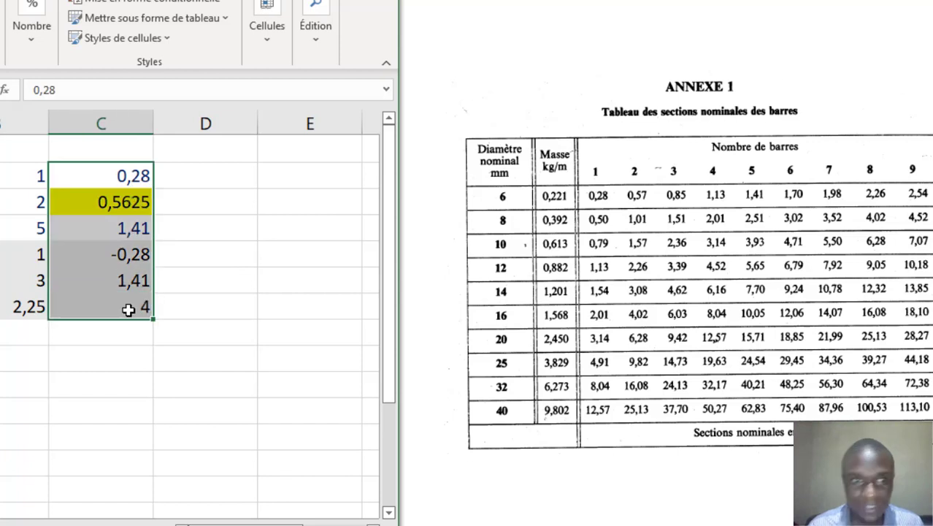
{"action": "left_click", "coordinate": [32, 40]}
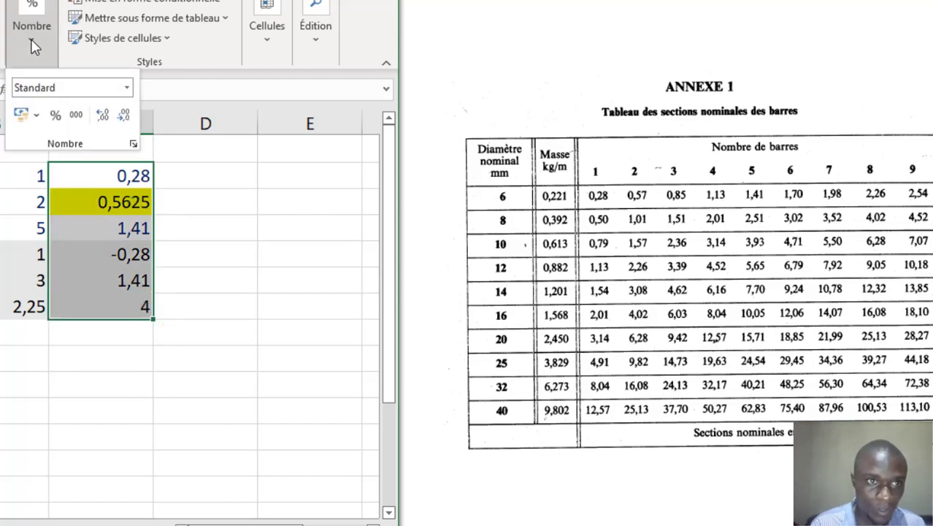
{"action": "left_click", "coordinate": [124, 114]}
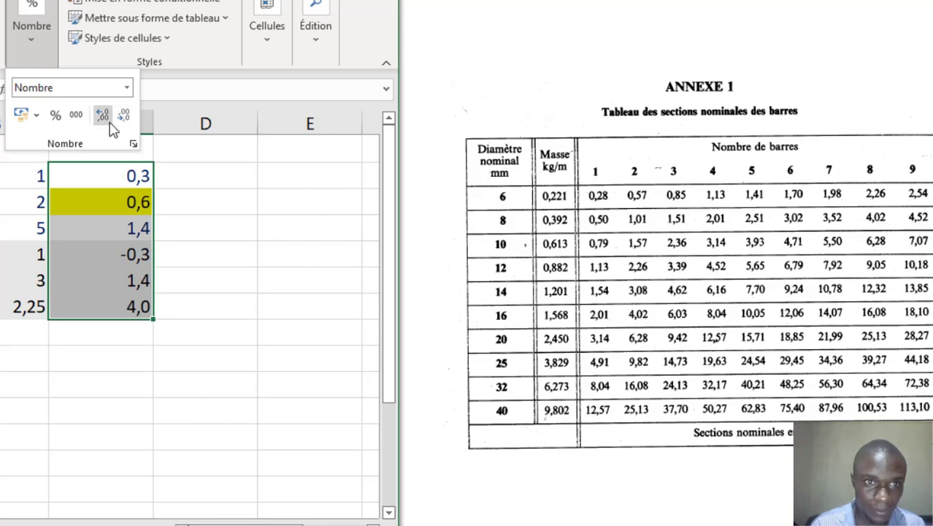
{"action": "left_click", "coordinate": [105, 116]}
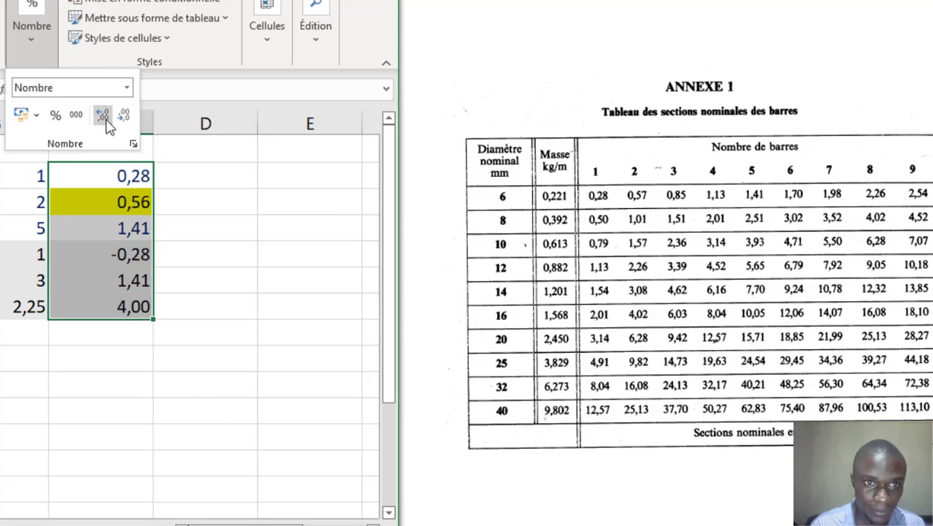
{"action": "left_click", "coordinate": [193, 200]}
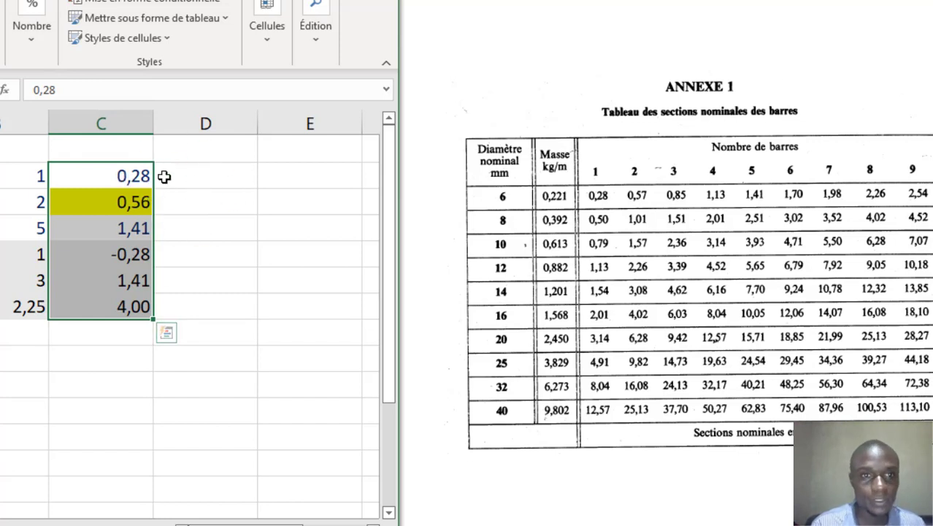
{"action": "left_click_drag", "start_coordinate": [183, 208], "coordinate": [188, 219]}
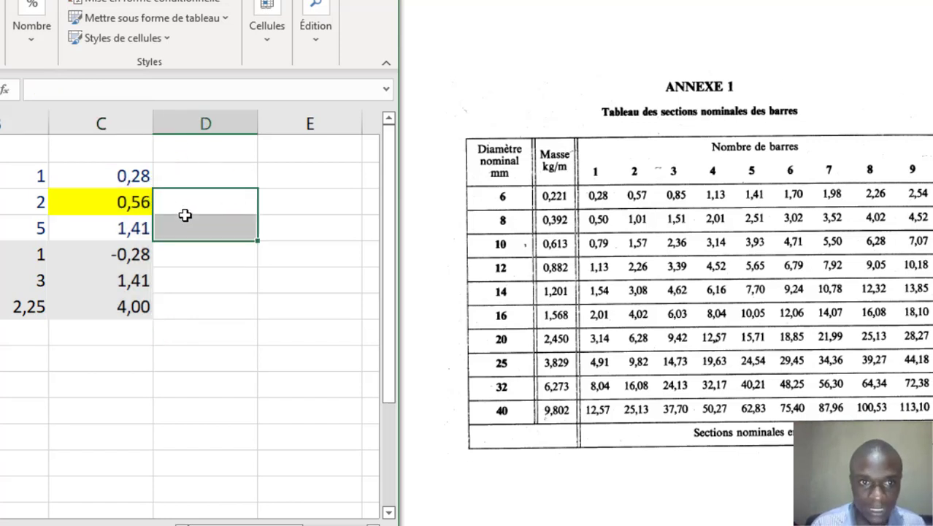
{"action": "left_click", "coordinate": [125, 199]}
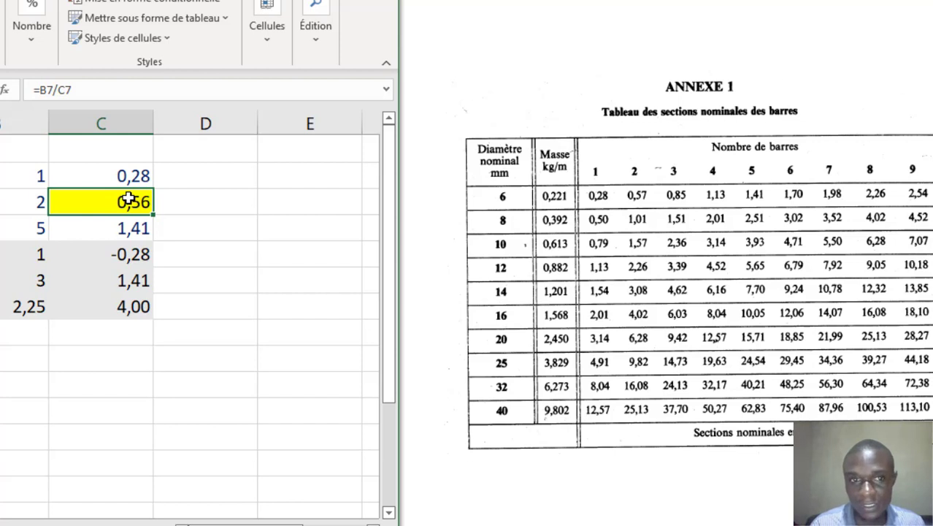
Set the number of bars in B3 to 3 to test another interpolation.
{"action": "left_click", "coordinate": [37, 201]}
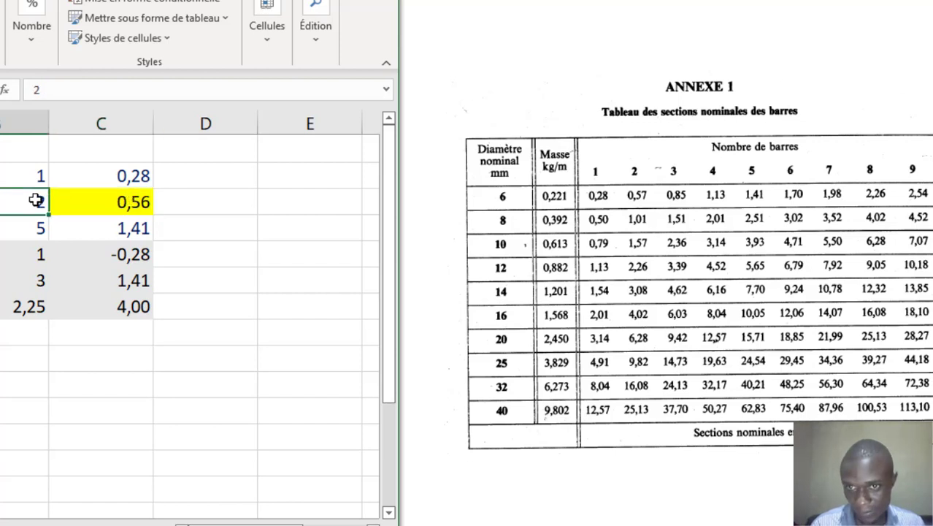
{"action": "type", "text": "3"}
{"action": "key", "text": "Return"}
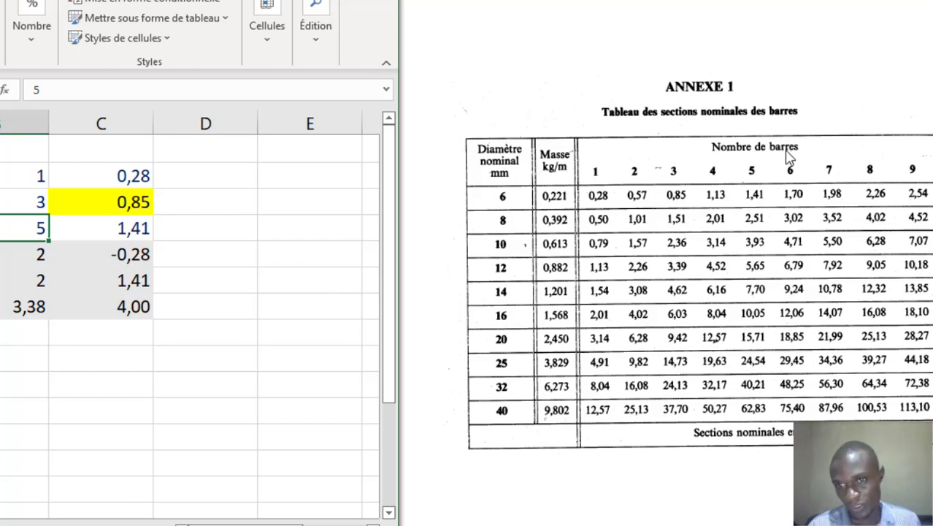
Set the number of bars in B3 to 6, outside the known range, to test extrapolation.
{"action": "left_click", "coordinate": [29, 201]}
{"action": "type", "text": "6"}
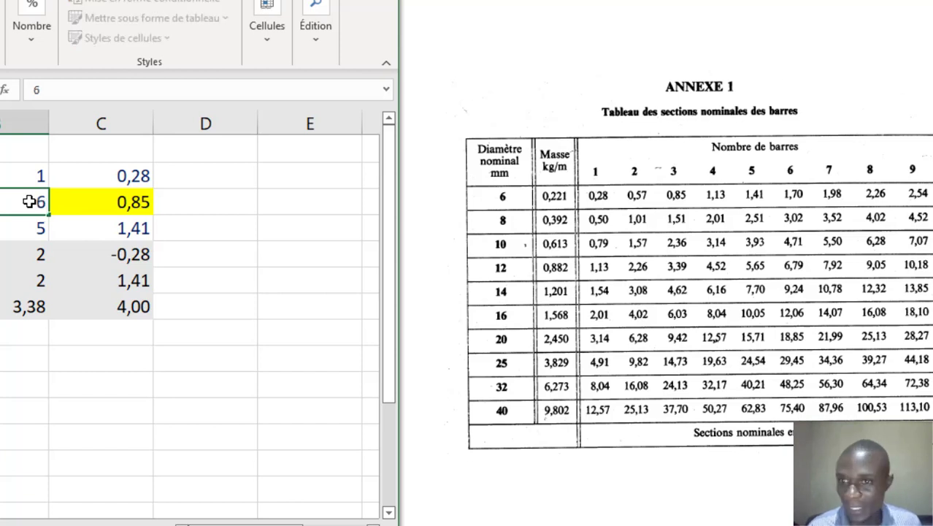
{"action": "key", "text": "Return"}
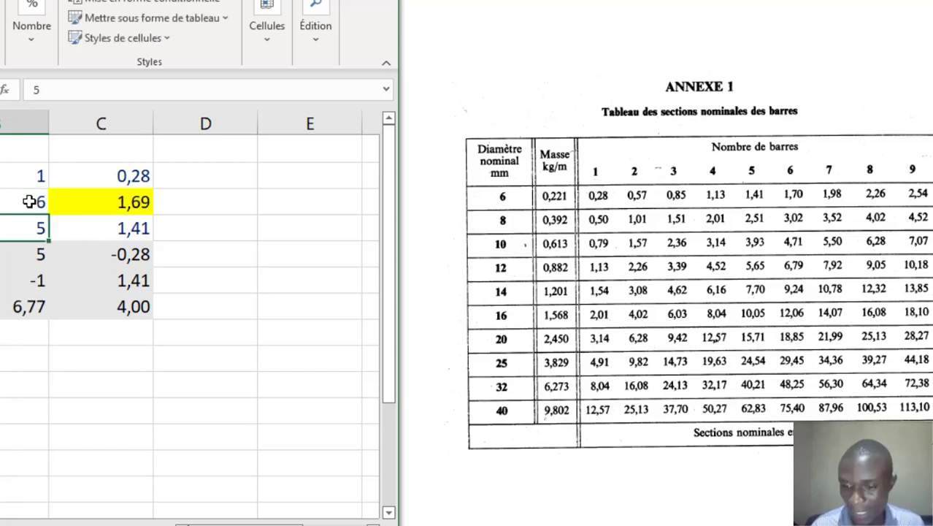
Compare the result in C3 with the table's section for six 6 mm bars and review the inputs in B2:B3.
{"action": "left_click", "coordinate": [117, 204]}
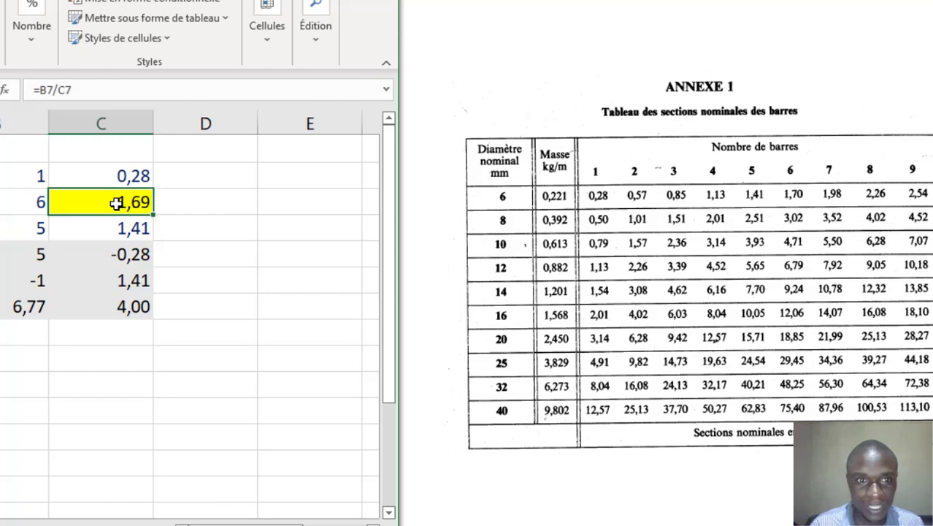
{"action": "left_click", "coordinate": [801, 205]}
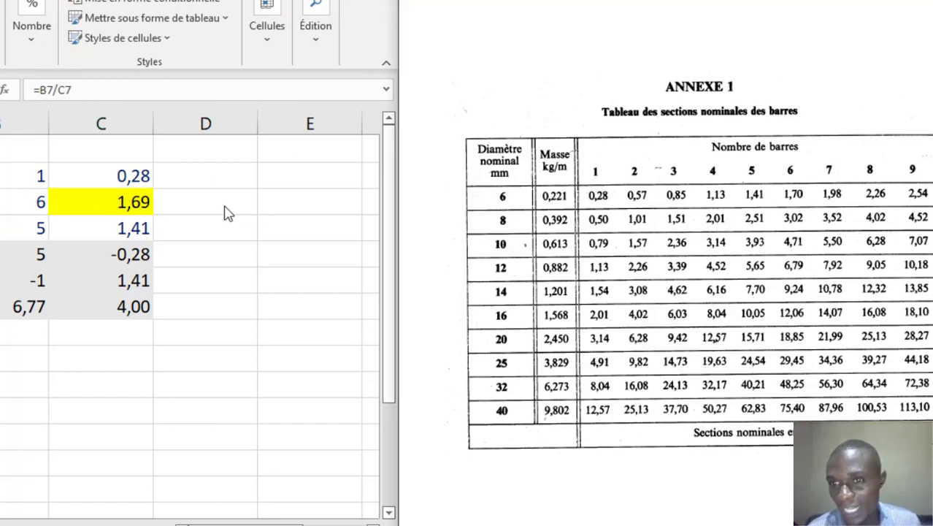
{"action": "key", "text": "alt+Tab"}
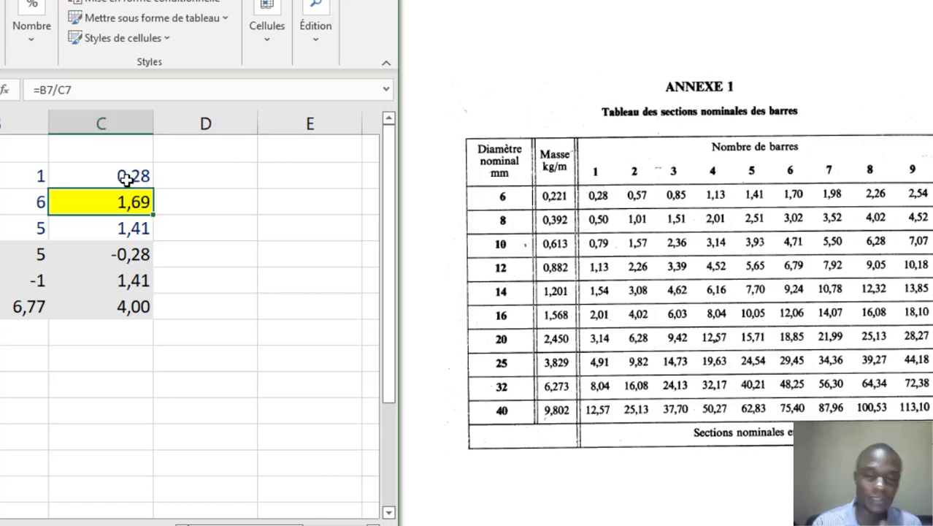
{"action": "left_click", "coordinate": [43, 173]}
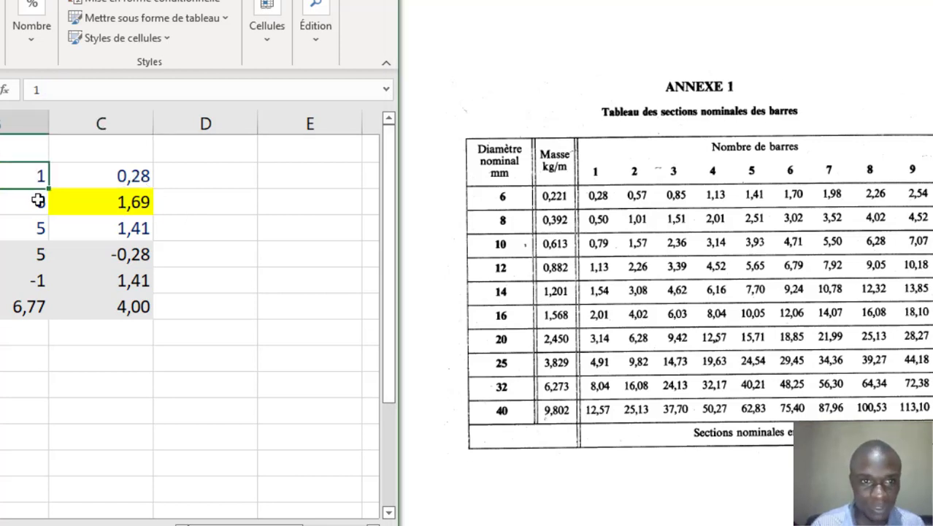
{"action": "left_click", "coordinate": [38, 200]}
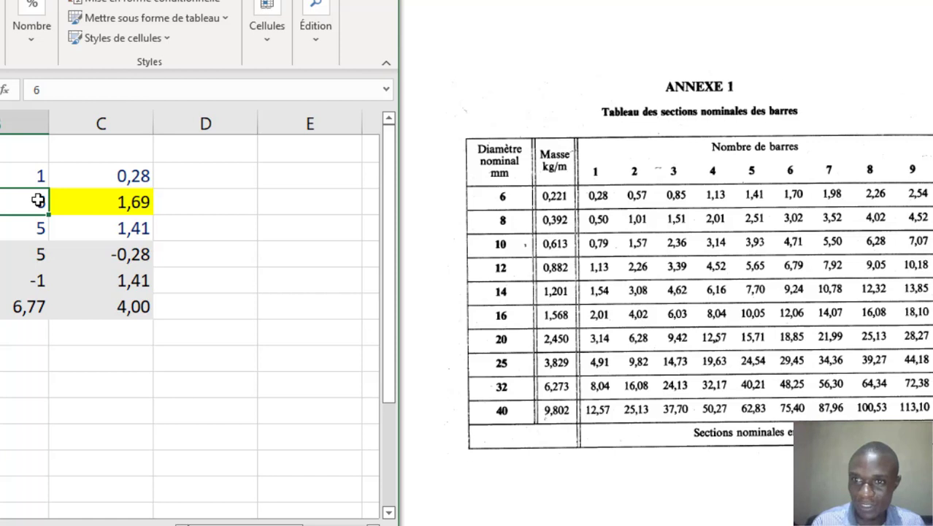
{"action": "left_click", "coordinate": [263, 283]}
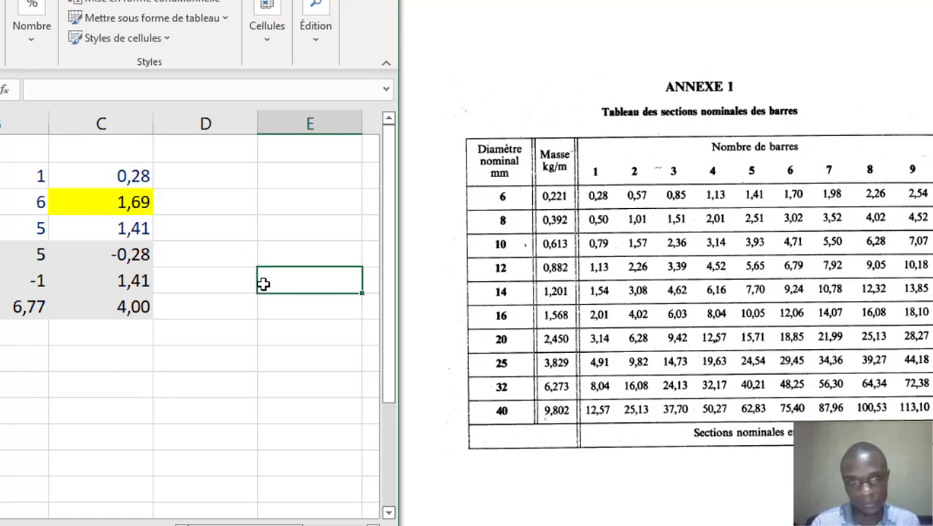
Copy the interpolation block B2:C7 and paste it at E2 to make a second calculator.
{"action": "left_click_drag", "start_coordinate": [17, 175], "coordinate": [135, 305]}
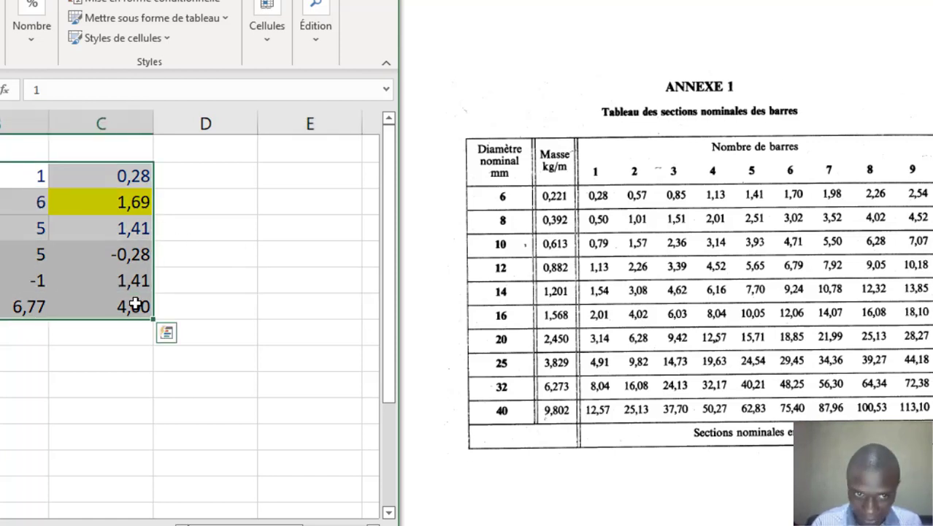
{"action": "key", "text": "ctrl+c"}
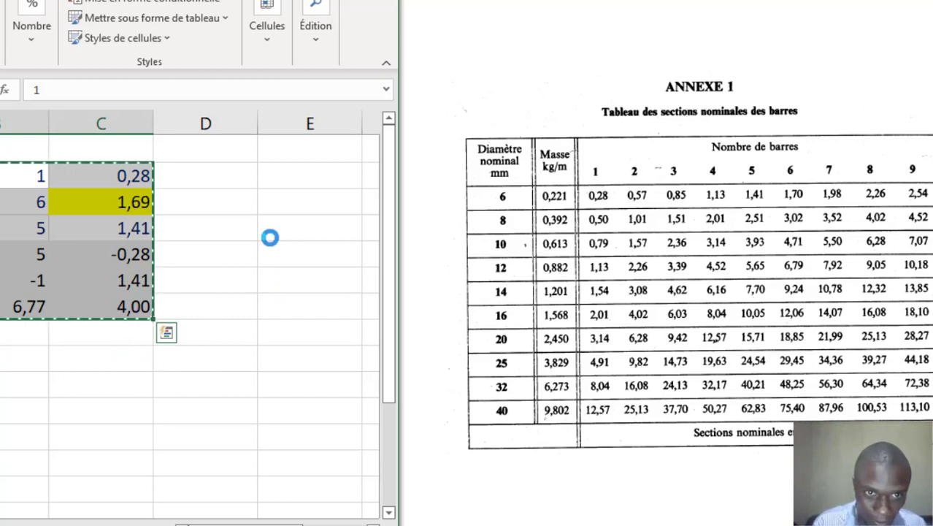
{"action": "left_click", "coordinate": [284, 183]}
{"action": "key", "text": "ctrl+v"}
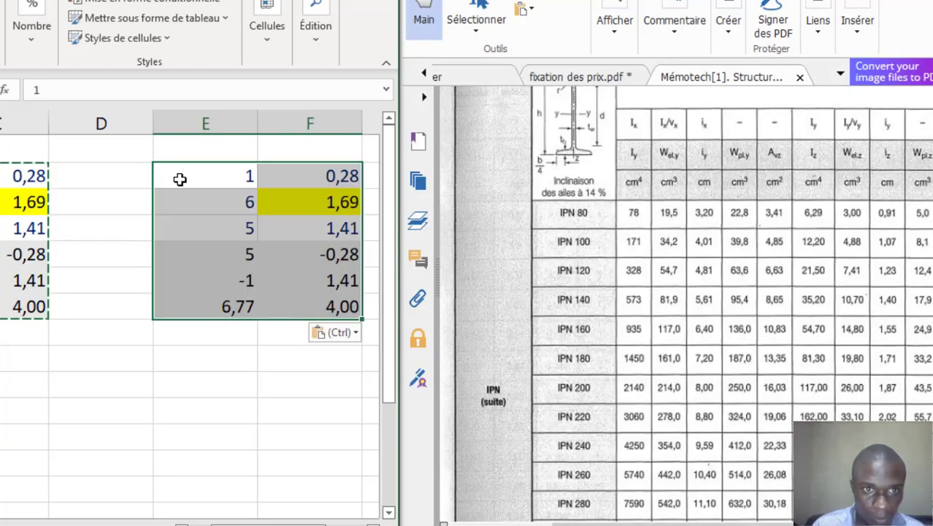
Enter the IPN 100 pair from the steel profile table as the first known point: 100 in E2 and 4,01 in F2.
{"action": "left_click", "coordinate": [372, 525]}
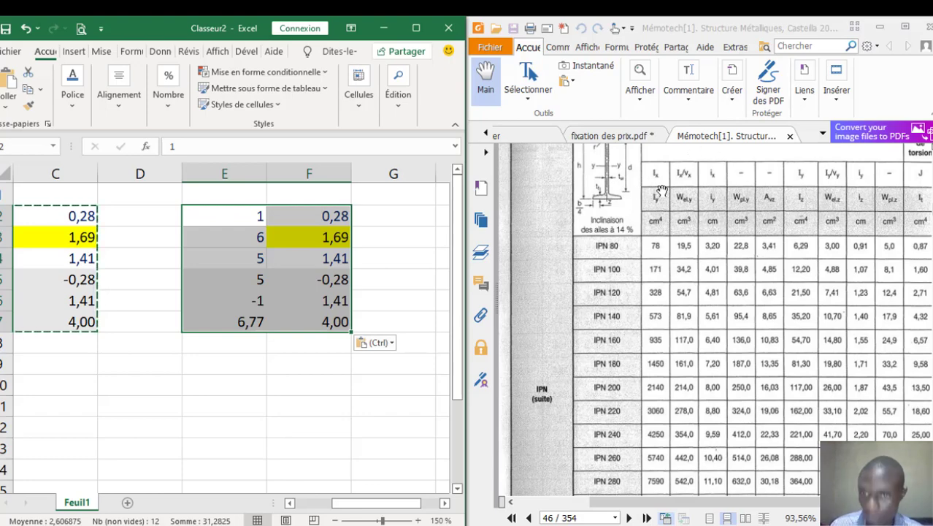
{"action": "left_click_drag", "start_coordinate": [662, 188], "coordinate": [642, 221]}
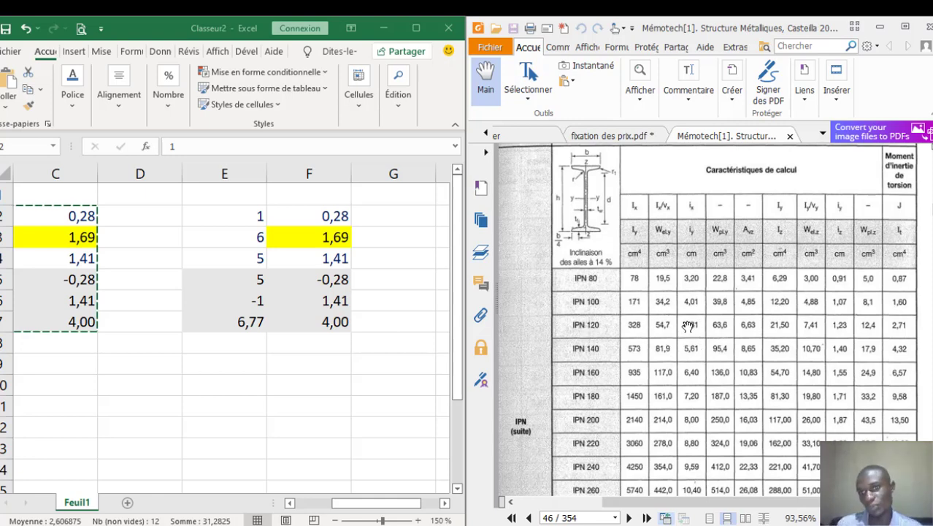
{"action": "left_click", "coordinate": [248, 216]}
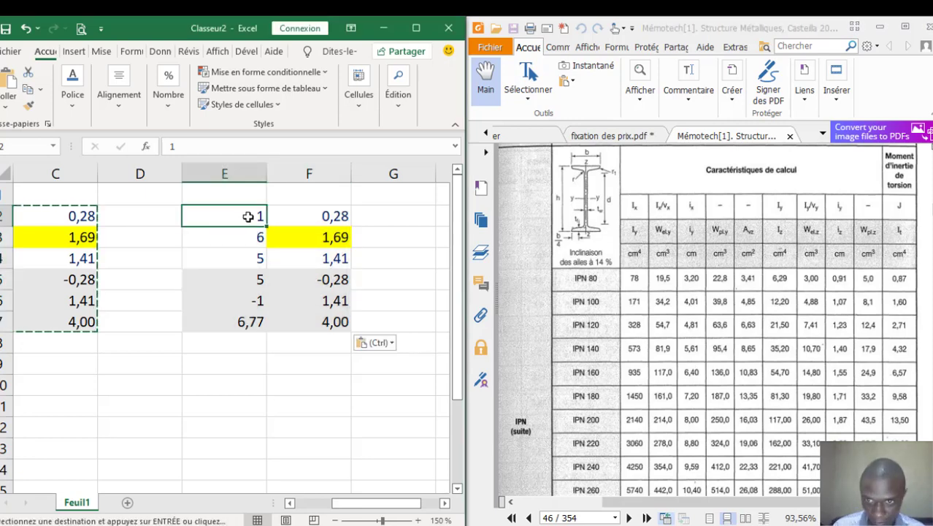
{"action": "type", "text": "100"}
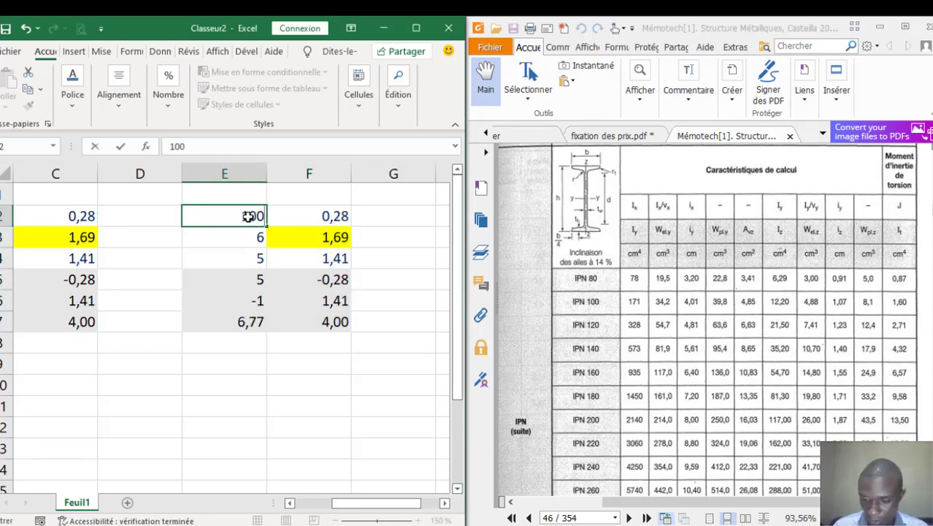
{"action": "left_click", "coordinate": [300, 214]}
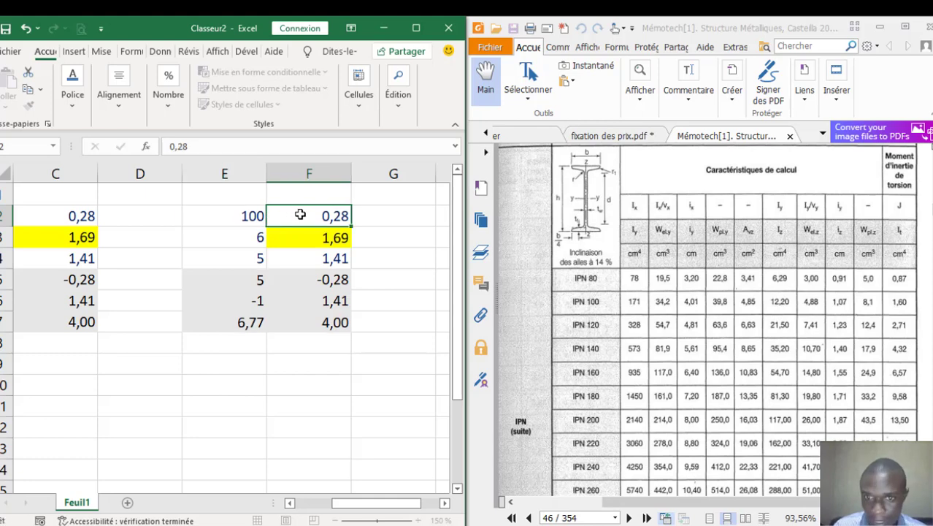
{"action": "type", "text": "4,01"}
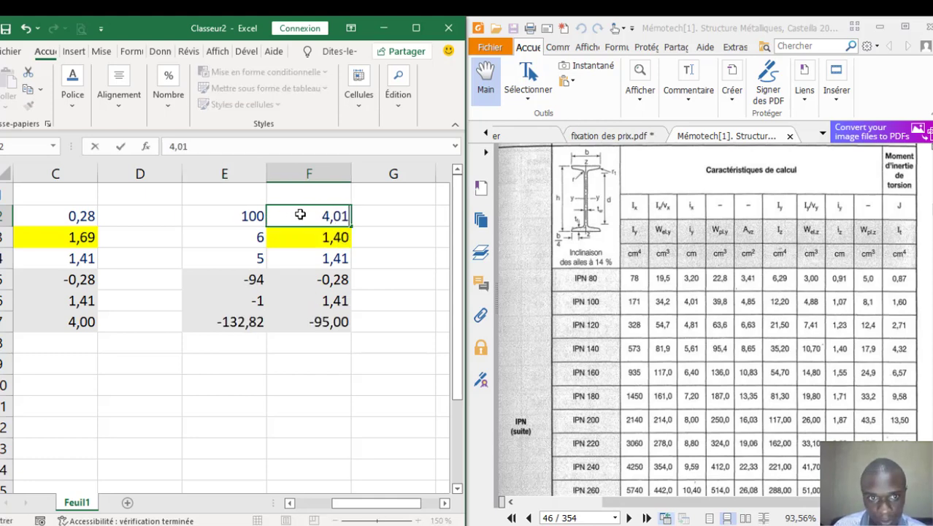
{"action": "key", "text": "Return"}
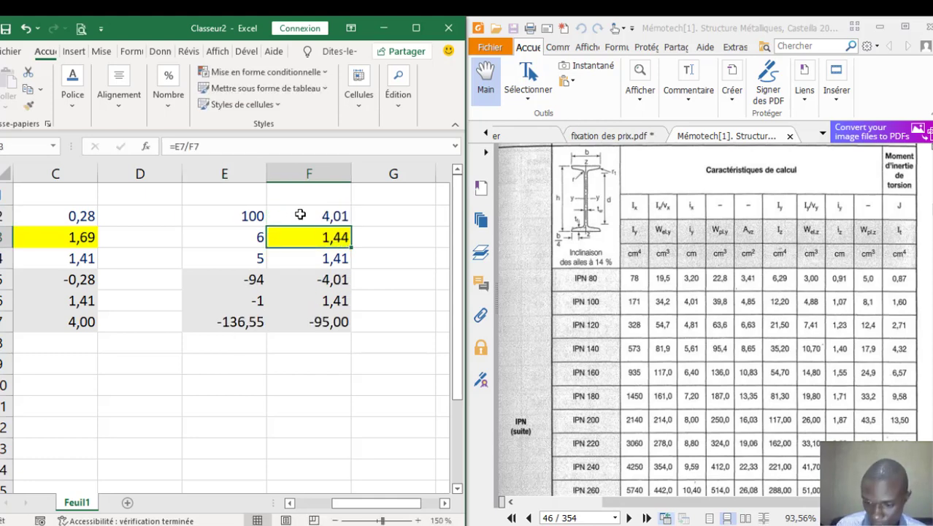
Enter the IPN 180 pair as the second known point: 180 in E4 and 7,2 in F4.
{"action": "left_click", "coordinate": [250, 262]}
{"action": "type", "text": "180"}
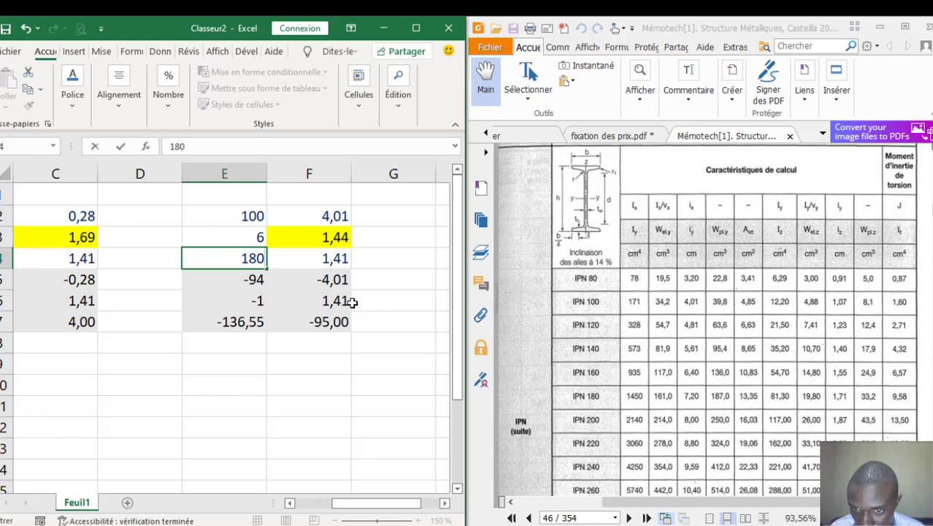
{"action": "left_click", "coordinate": [323, 258]}
{"action": "type", "text": "7"}
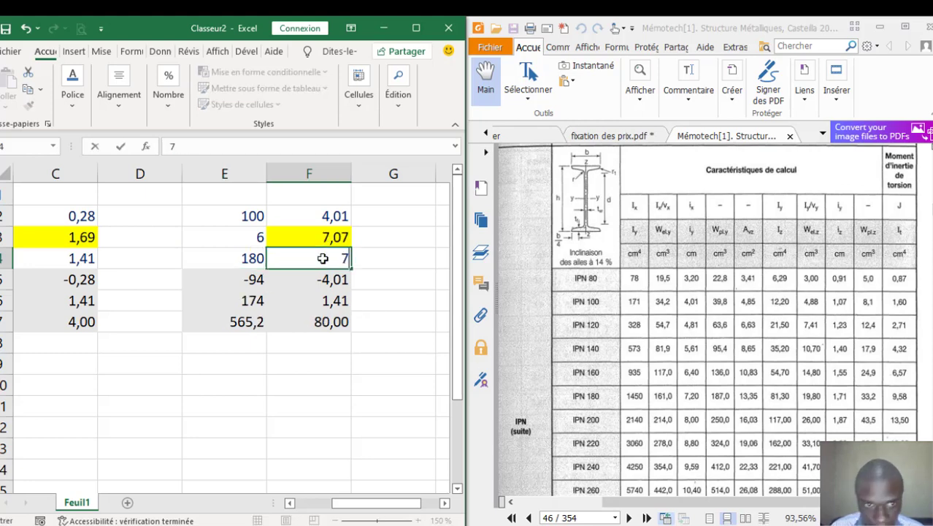
{"action": "type", "text": ",2"}
{"action": "key", "text": "Return"}
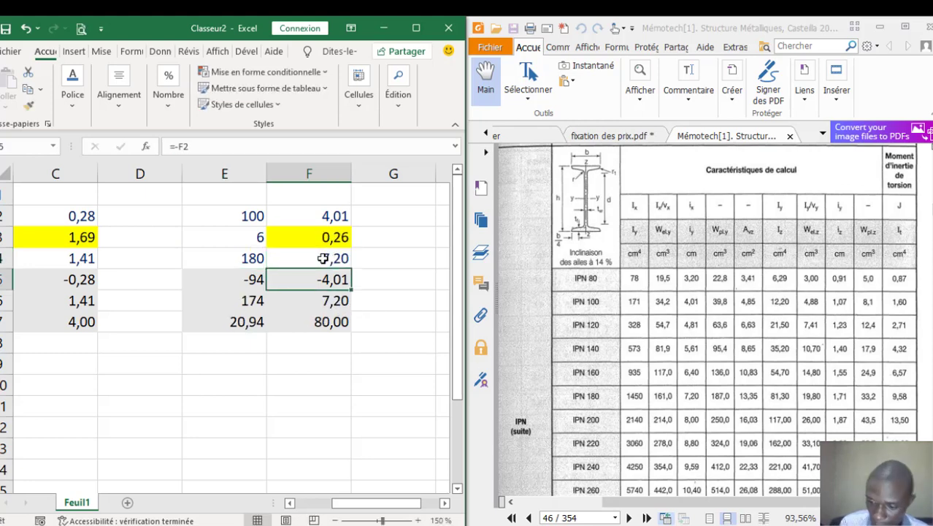
Set the profile size in E3 to 140 to interpolate between the two known IPN pairs.
{"action": "left_click", "coordinate": [257, 237]}
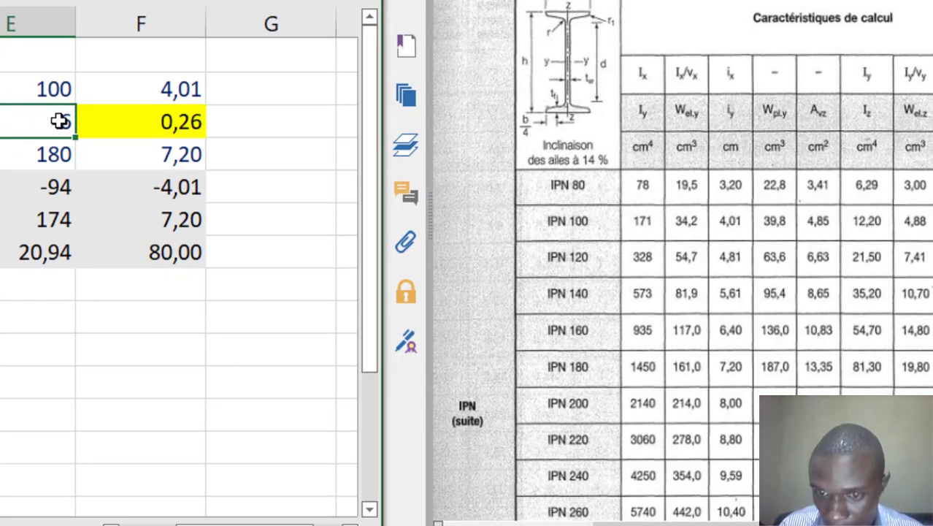
{"action": "type", "text": "140"}
{"action": "key", "text": "Return"}
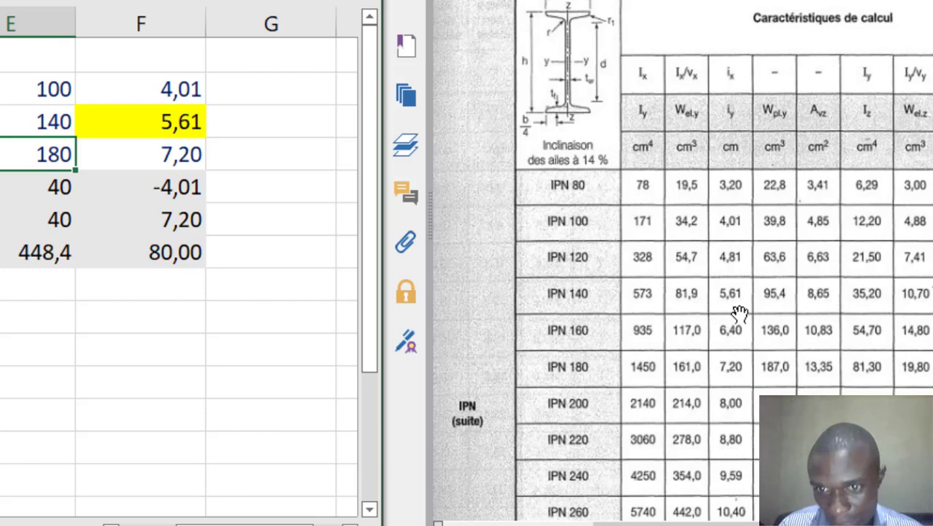
Set the profile size in E3 to 160 to test another interpolated IPN value.
{"action": "left_click", "coordinate": [62, 122]}
{"action": "type", "text": "160"}
{"action": "key", "text": "Return"}
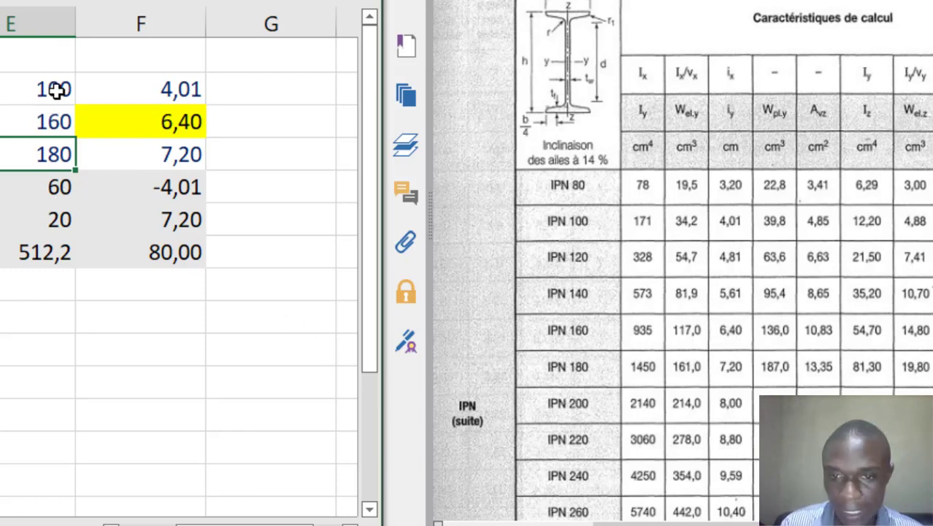
Set the profile size in E3 to 220, beyond the known IPN range, and check the extrapolated value in F3.
{"action": "left_click", "coordinate": [54, 121]}
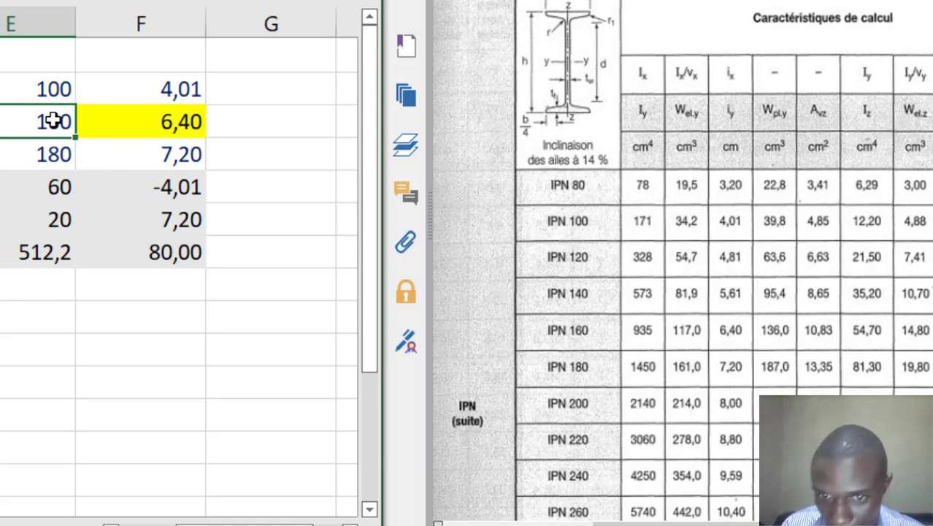
{"action": "type", "text": "220"}
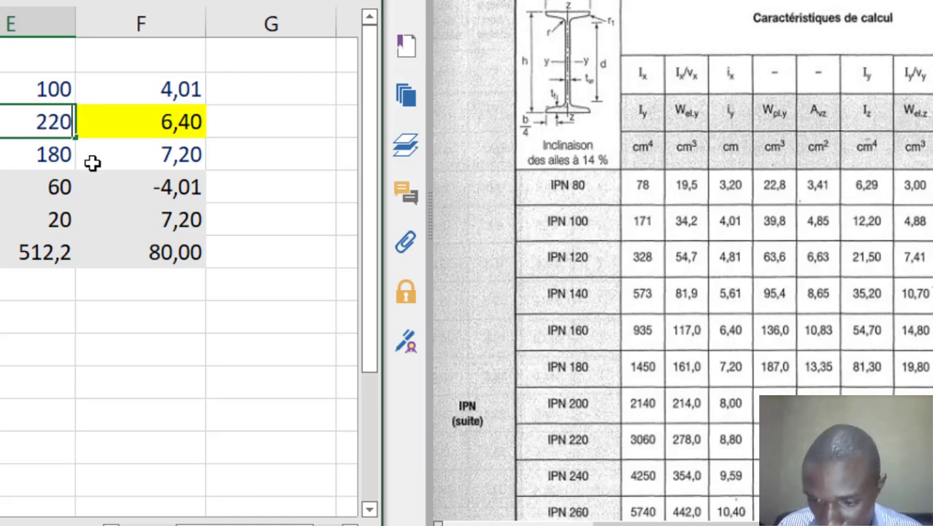
{"action": "left_click", "coordinate": [190, 307]}
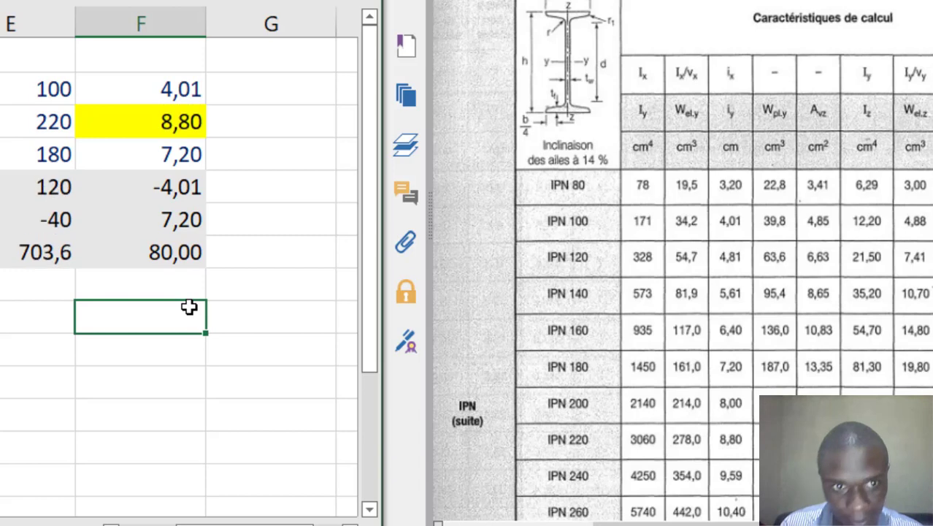
{"action": "left_click", "coordinate": [181, 128]}
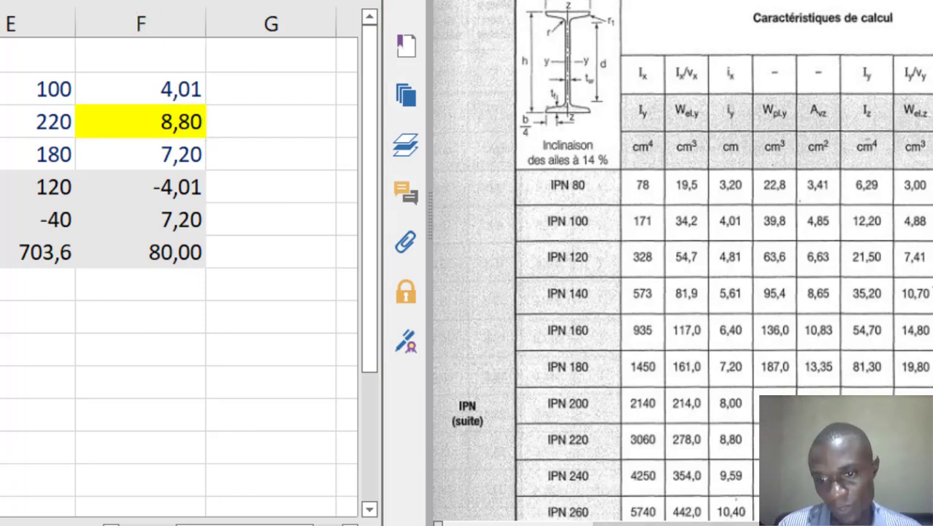
Bring up the margin table in fixation des prix.pdf and enter its 2% row as the first pair: 2 in E2 and 2,05 in F2.
{"action": "left_click", "coordinate": [668, 0]}
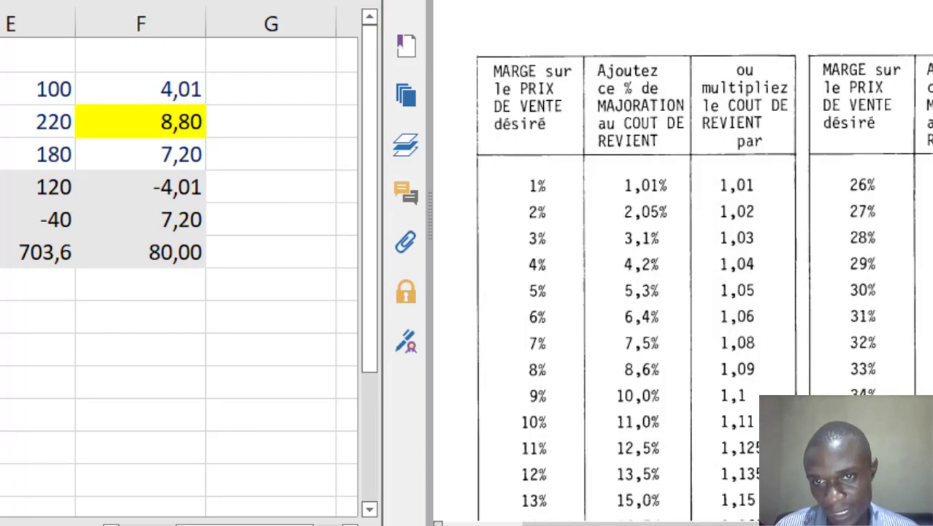
{"action": "left_click_drag", "start_coordinate": [680, 225], "coordinate": [699, 277]}
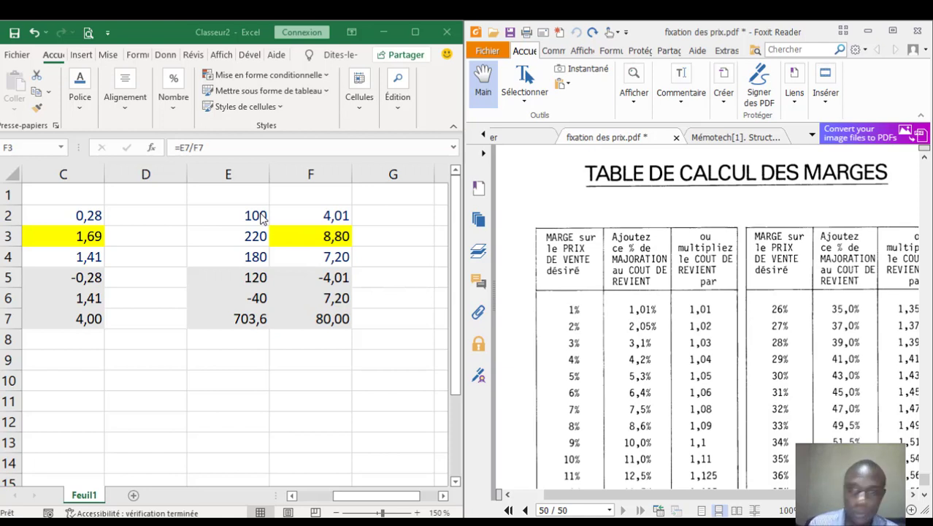
{"action": "left_click", "coordinate": [235, 222]}
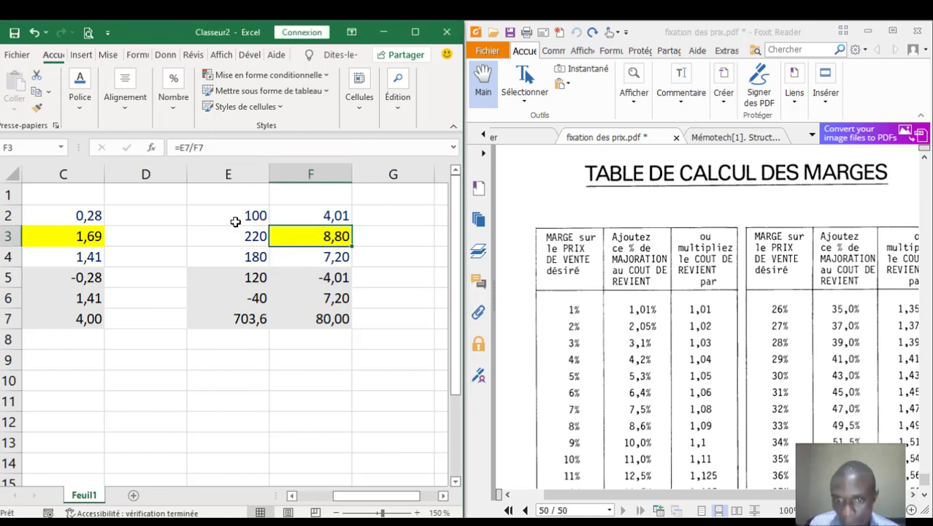
{"action": "left_click", "coordinate": [238, 212]}
{"action": "type", "text": "2"}
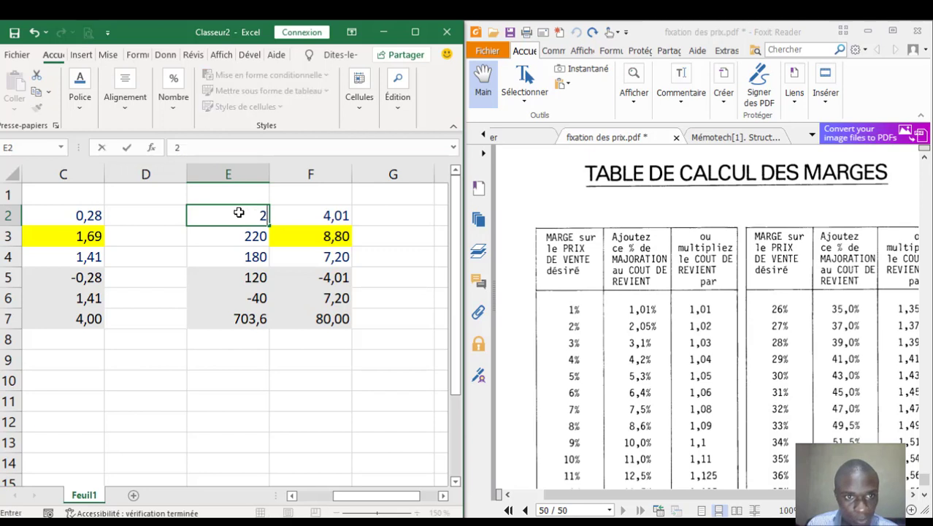
{"action": "left_click", "coordinate": [294, 213]}
{"action": "type", "text": "2,05"}
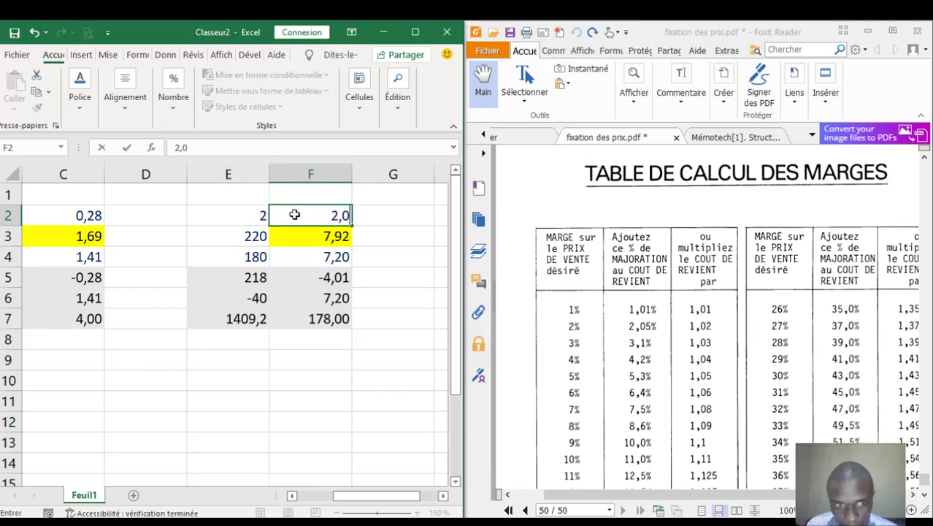
{"action": "left_click", "coordinate": [283, 279]}
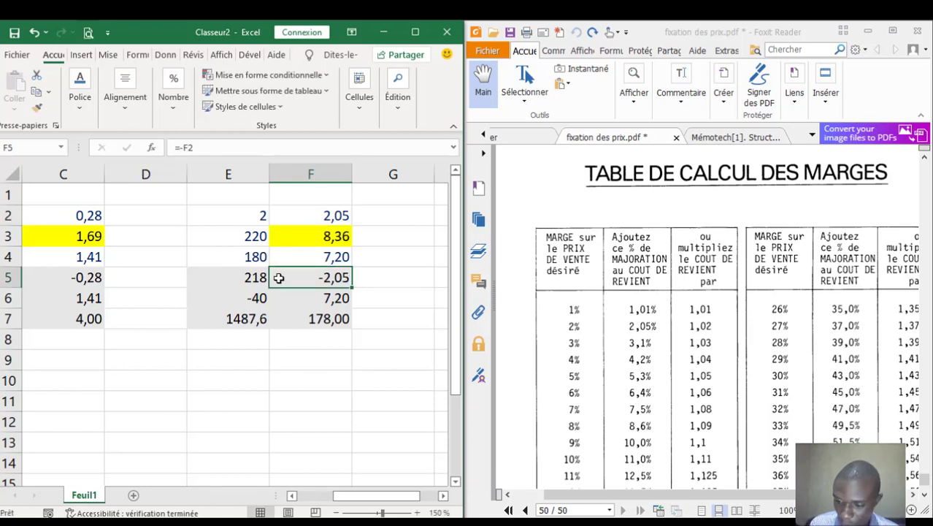
Enter the margin table's 4% row as the second known pair: 4 in E4 and 4,2 in F4.
{"action": "left_click", "coordinate": [255, 255]}
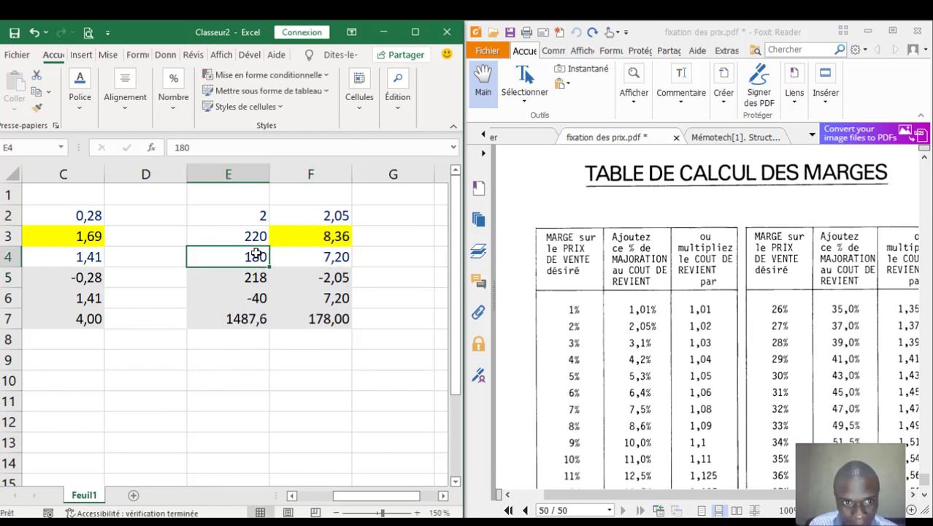
{"action": "type", "text": "4"}
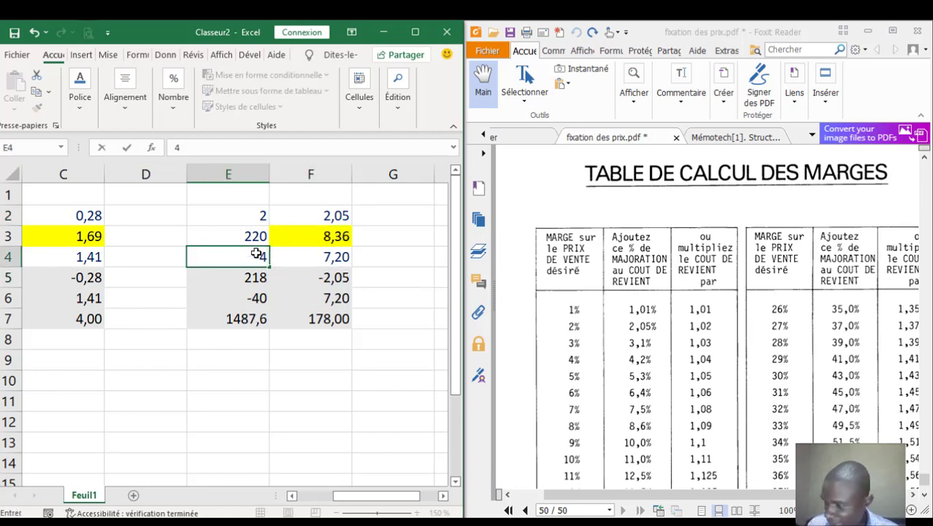
{"action": "left_click", "coordinate": [299, 253]}
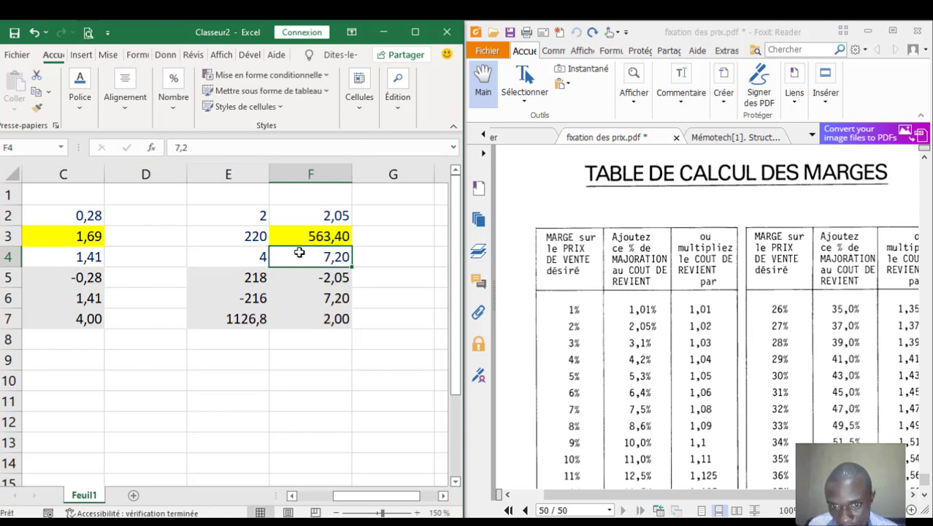
{"action": "type", "text": "4,2"}
{"action": "key", "text": "Return"}
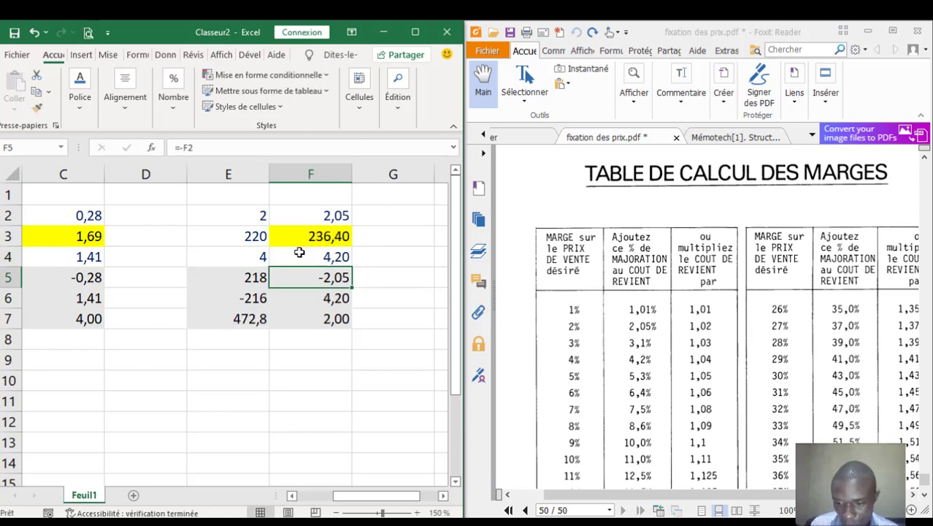
Set the margin in E3 to 3 to interpolate the corresponding markup percentage.
{"action": "left_click", "coordinate": [257, 236]}
{"action": "type", "text": "3"}
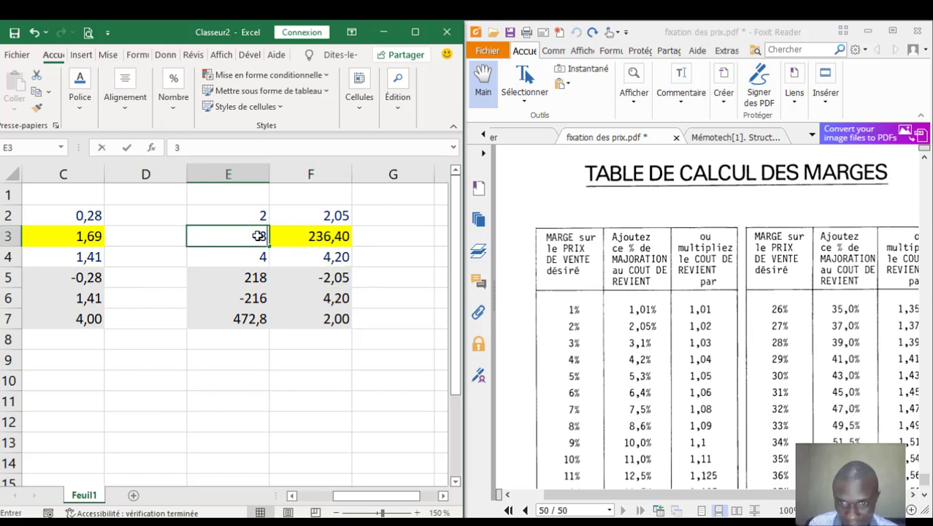
{"action": "key", "text": "Return"}
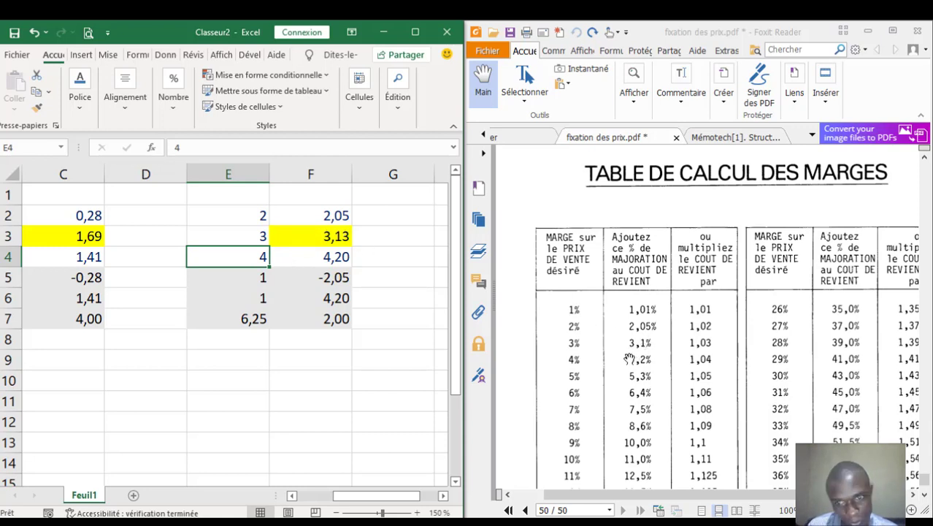
Set the margin in E3 to 5 to test extrapolation and show F2:F7 with one decimal place.
{"action": "left_click", "coordinate": [259, 237]}
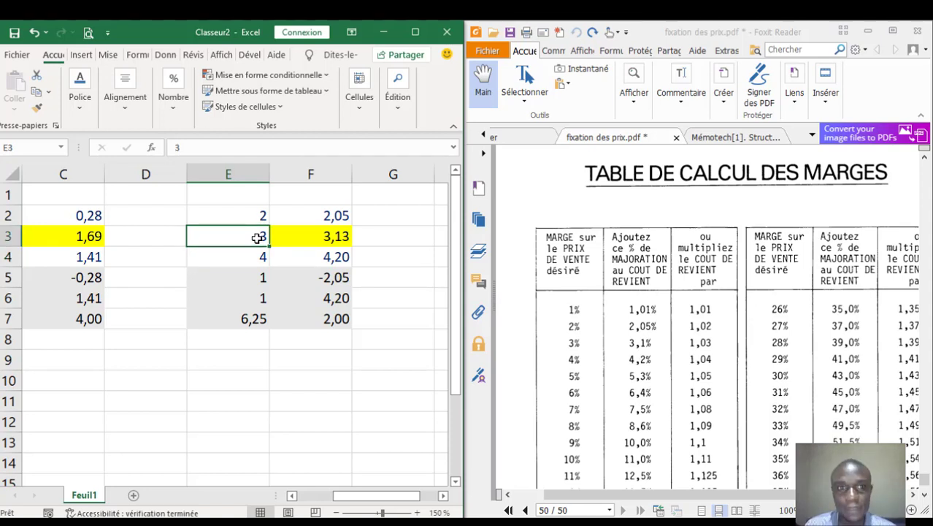
{"action": "type", "text": "5"}
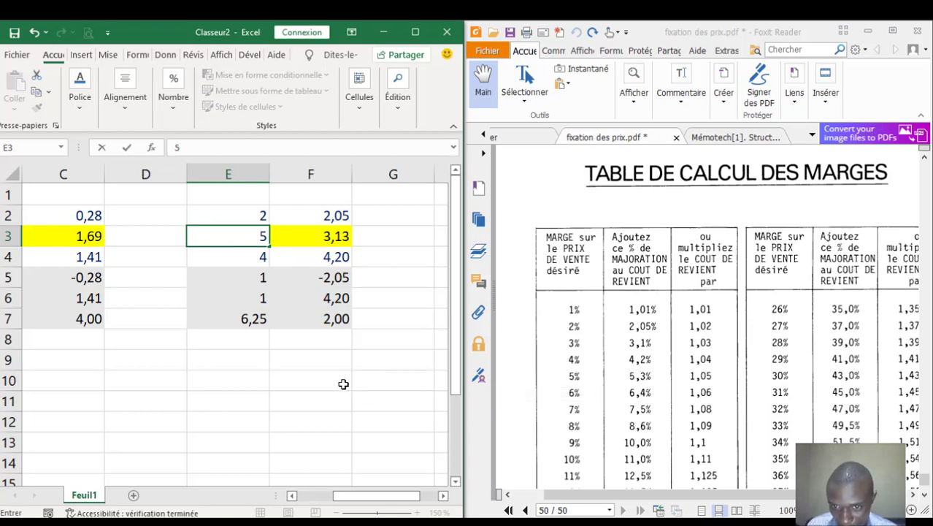
{"action": "key", "text": "Return"}
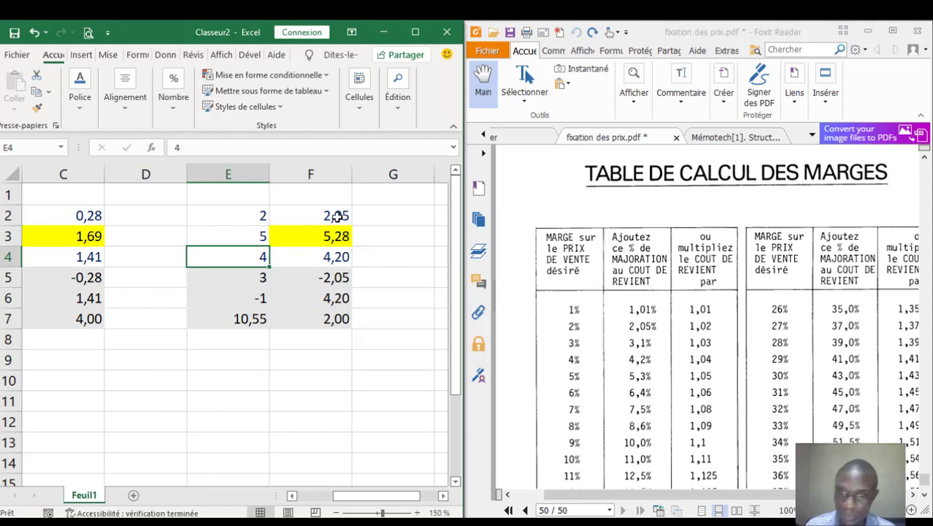
{"action": "left_click_drag", "start_coordinate": [337, 216], "coordinate": [334, 307]}
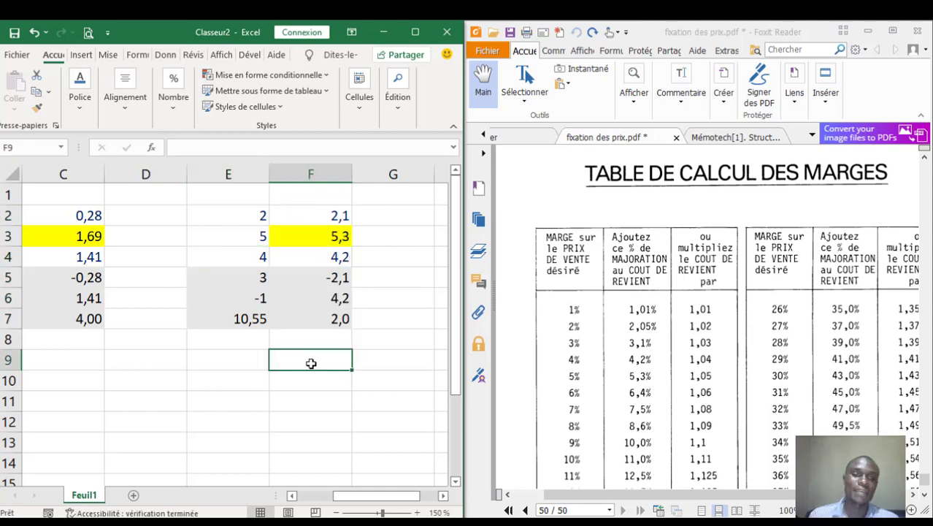